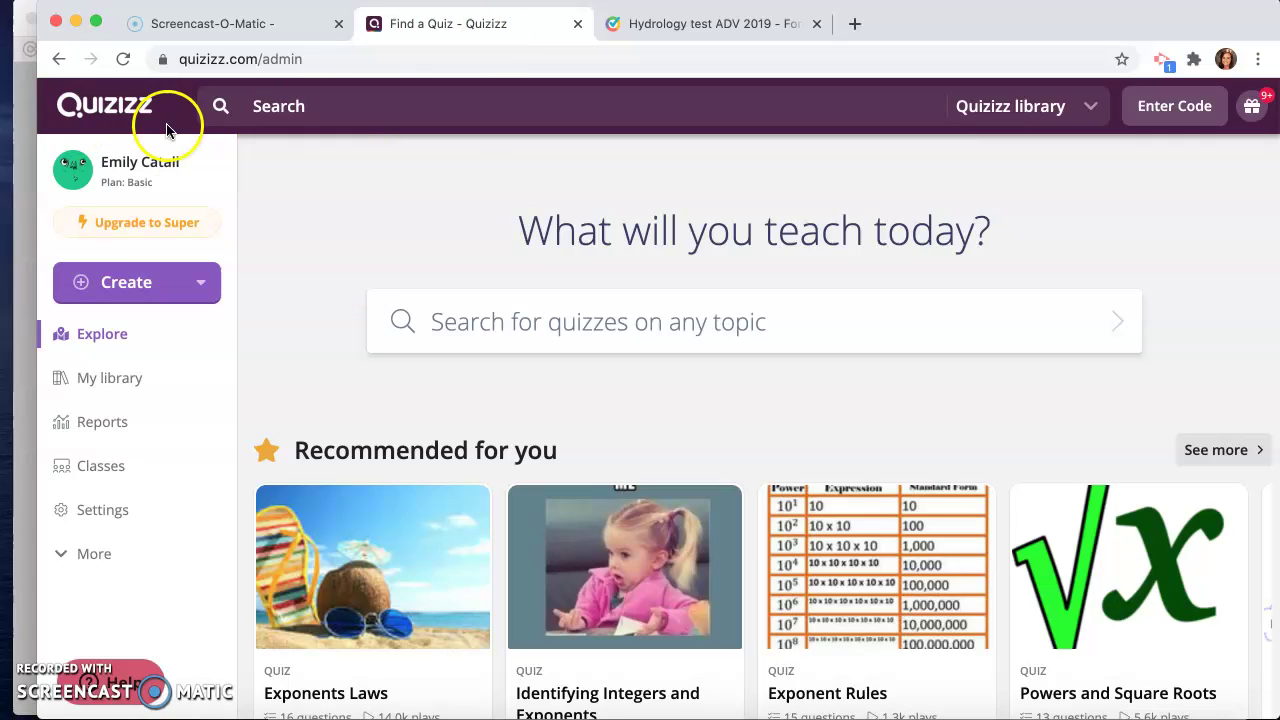
# - Switch to GoFormative and go from the Hydrology test ADV 2019 results back to the list of formatives
pyautogui.click(660, 30)
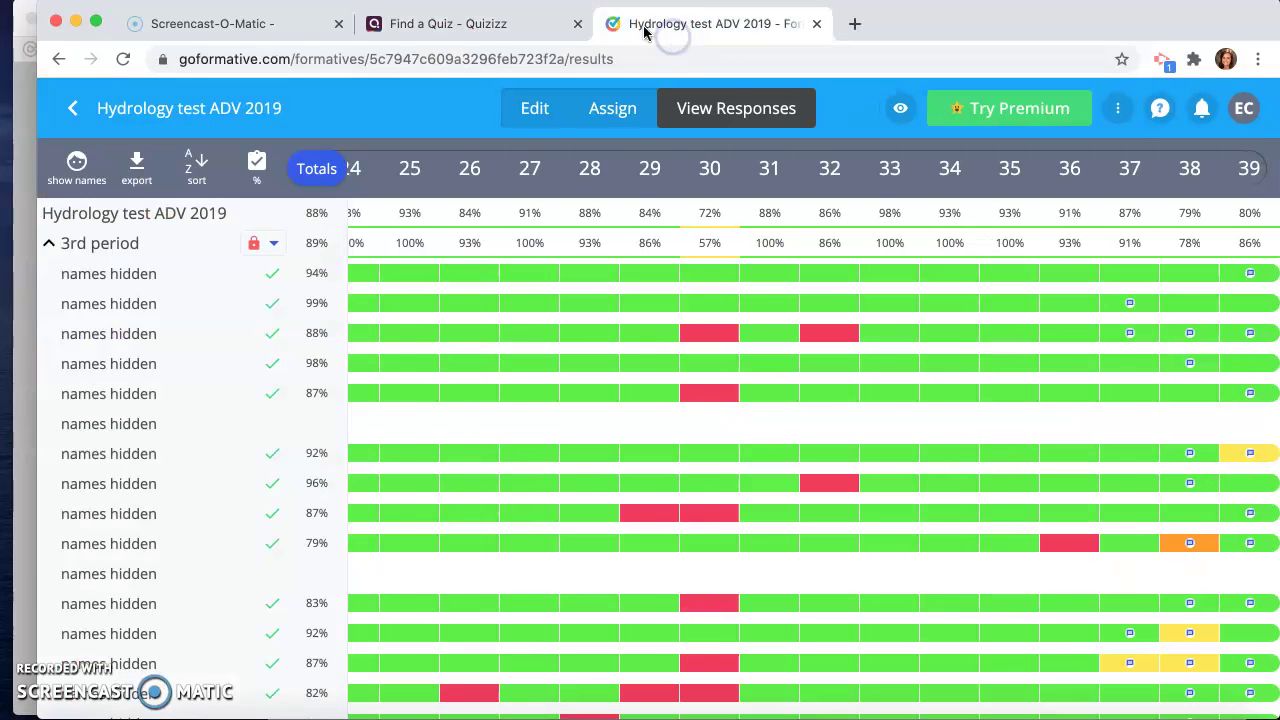
pyautogui.click(70, 108)
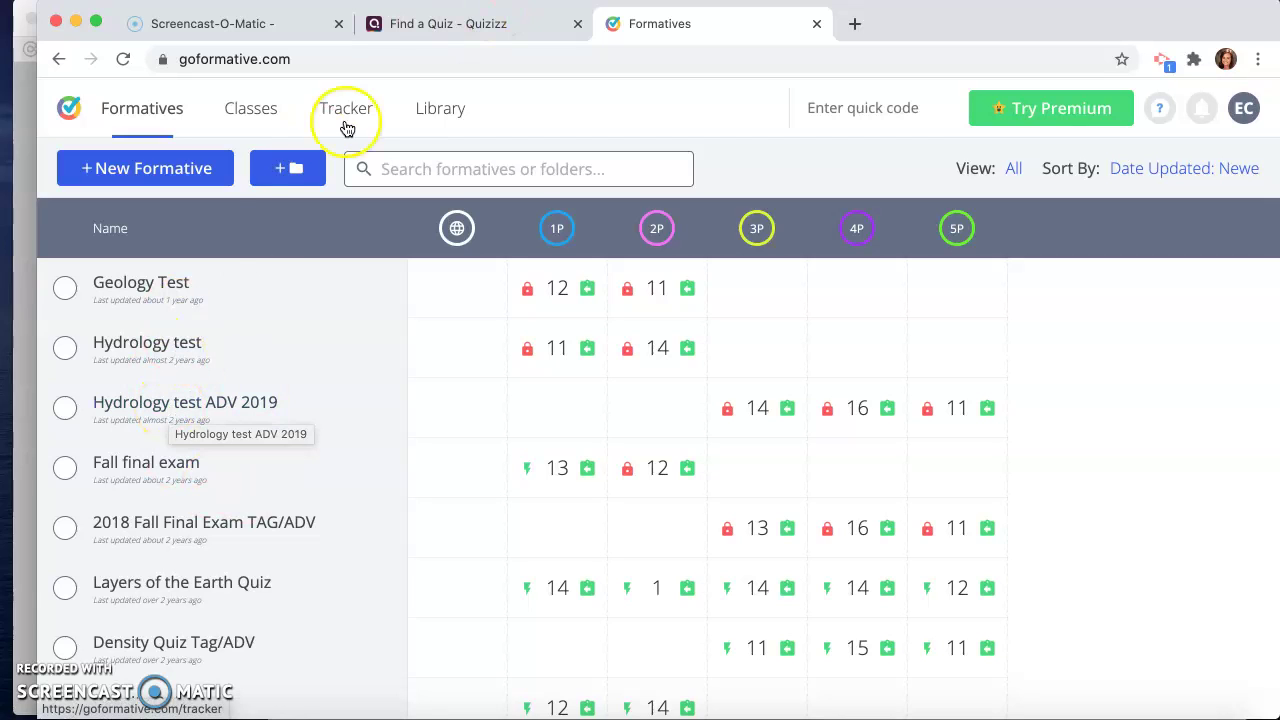
# - Switch to Quizizz and open the Distribute and Factor quiz from the personal library
pyautogui.click(470, 27)
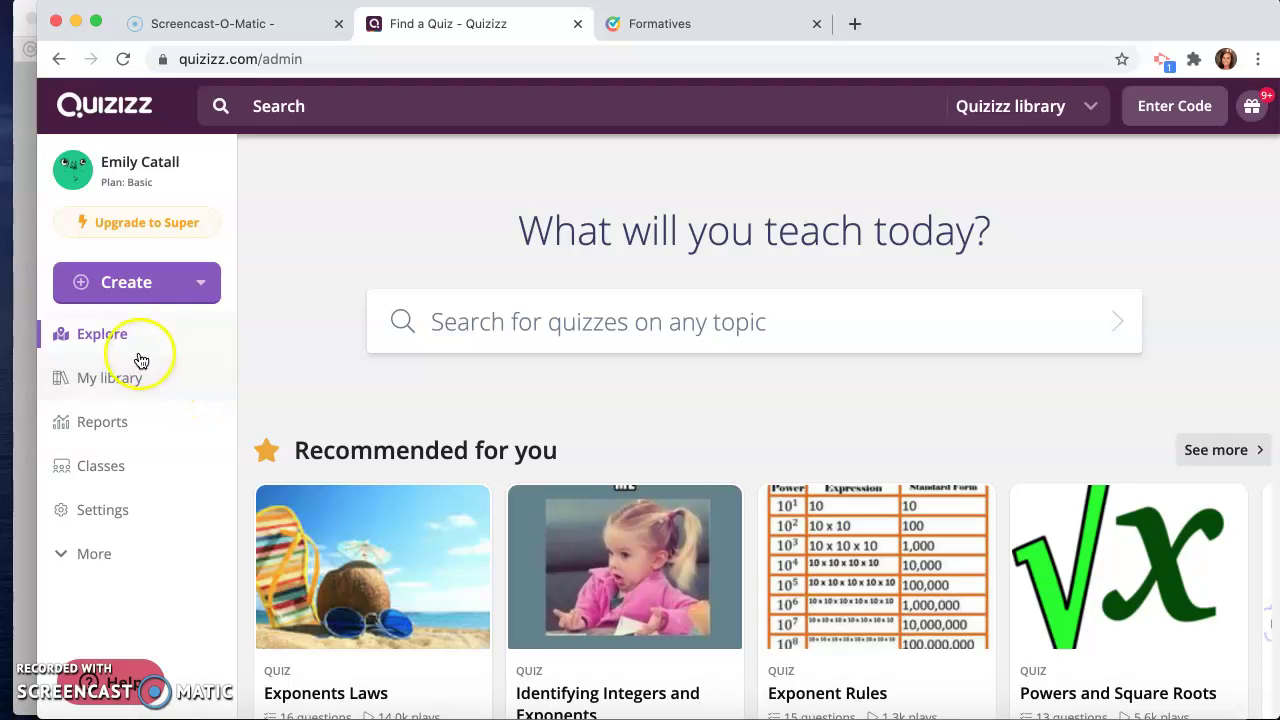
pyautogui.click(108, 378)
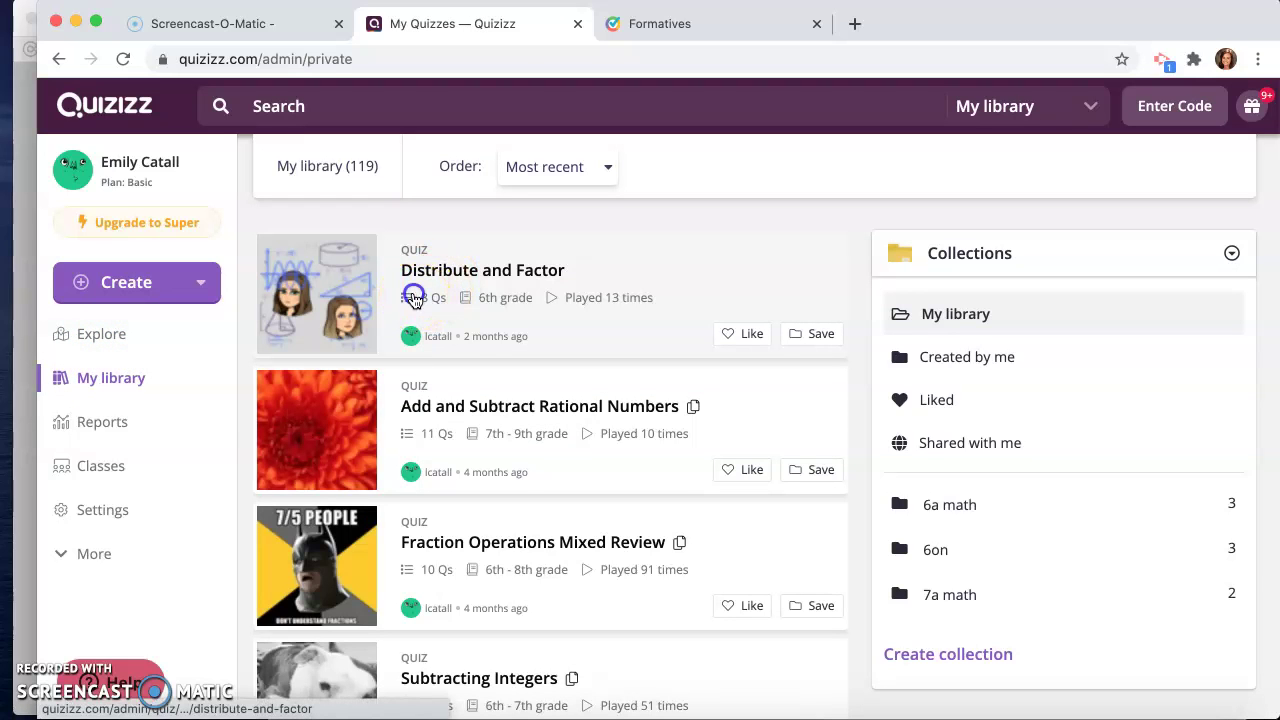
pyautogui.click(414, 300)
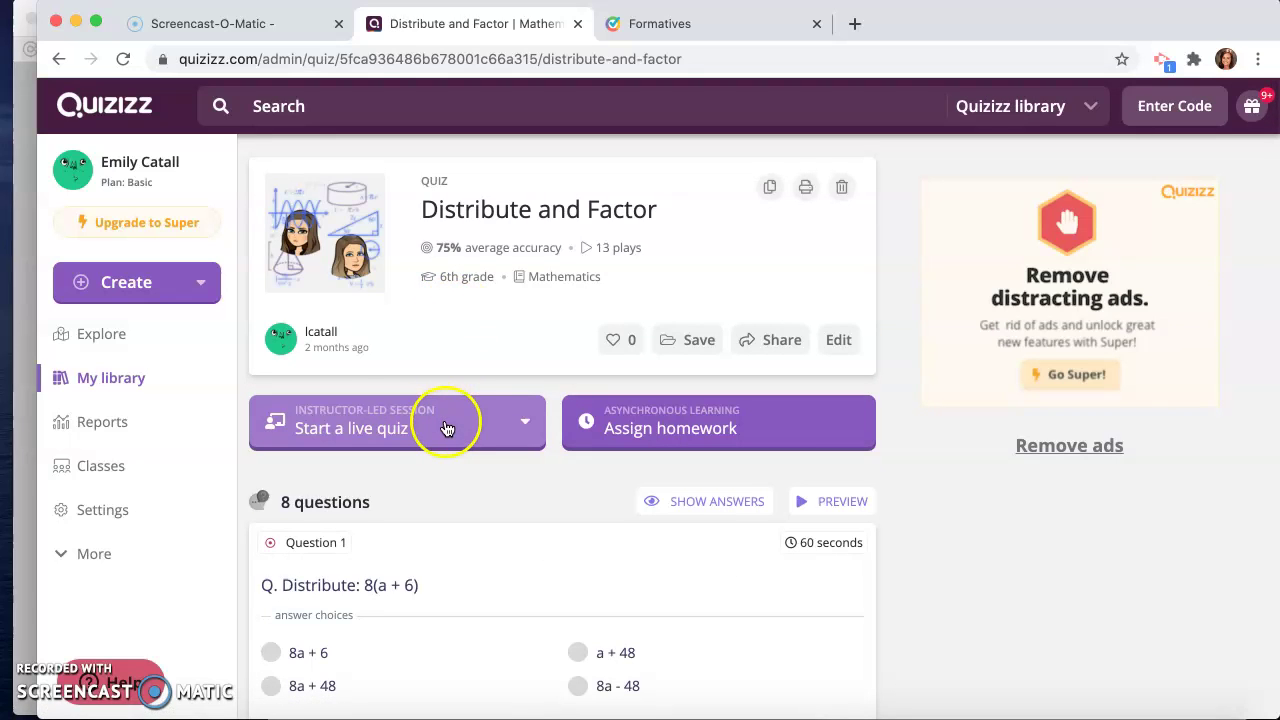
# - Launch Distribute and Factor as a live Classic session where participants compete individually at their own pace
pyautogui.click(359, 437)
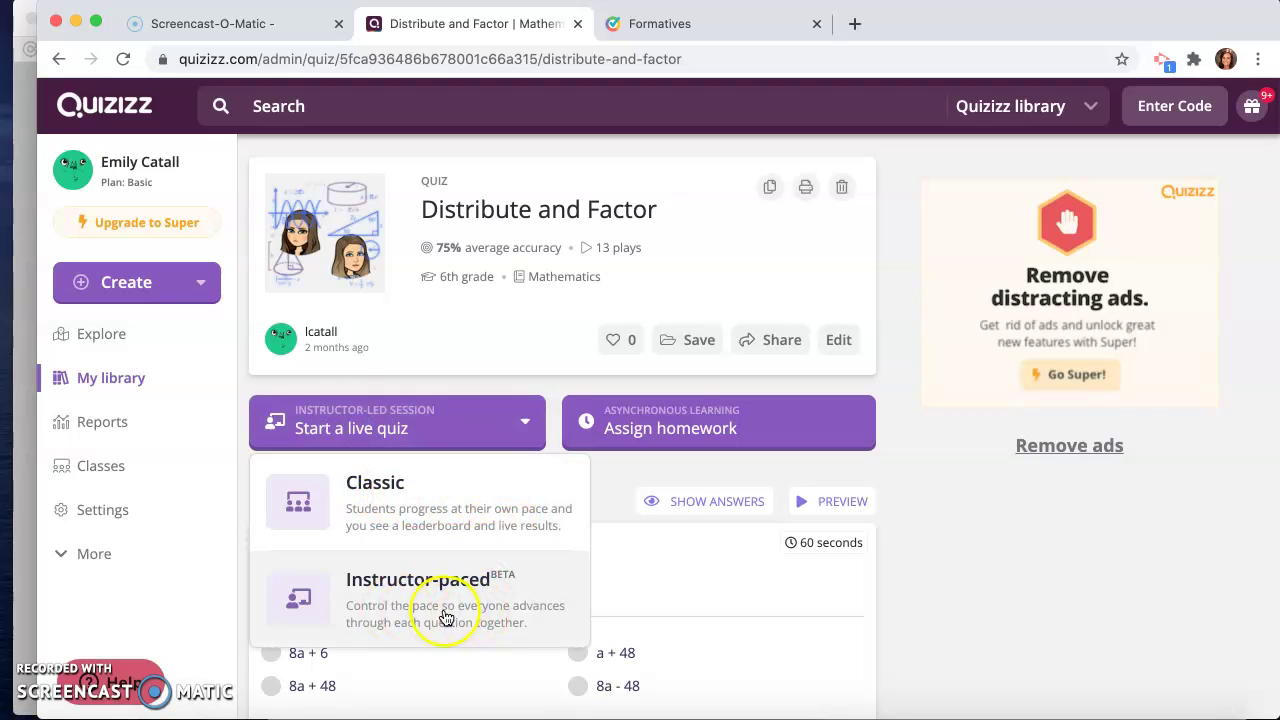
pyautogui.click(383, 611)
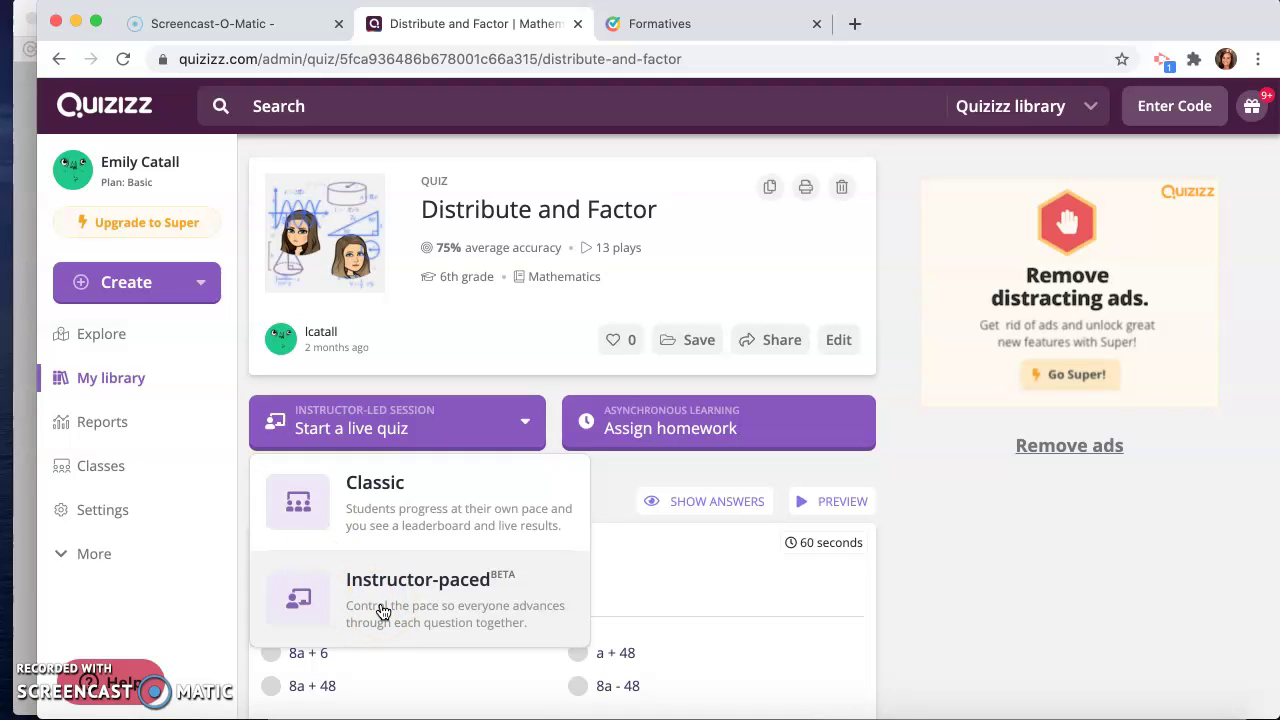
pyautogui.click(440, 525)
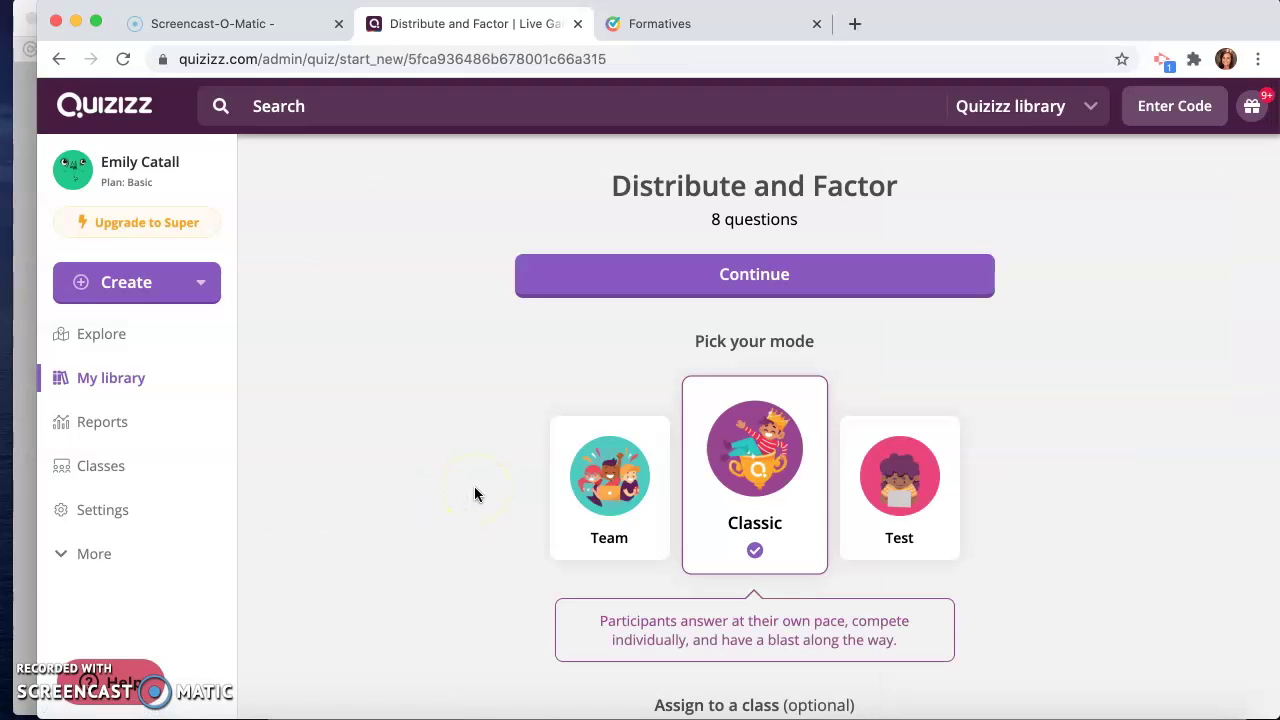
pyautogui.click(898, 462)
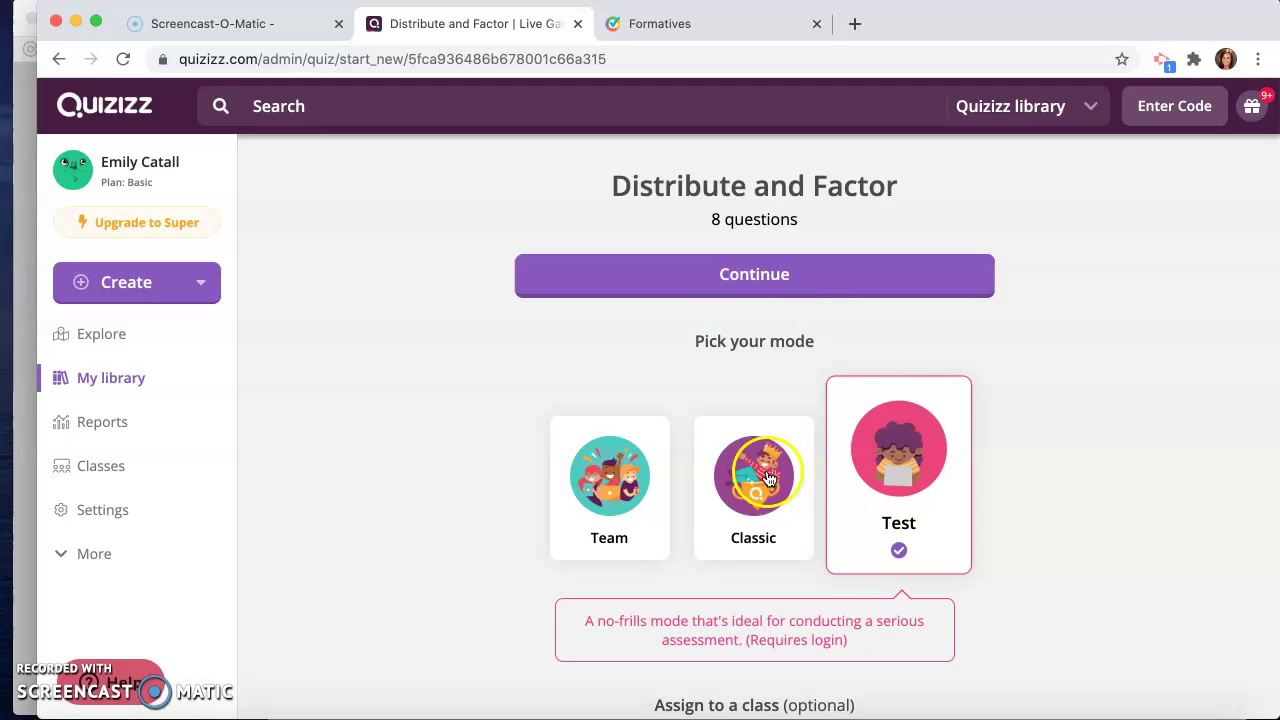
pyautogui.click(752, 500)
pyautogui.click(750, 274)
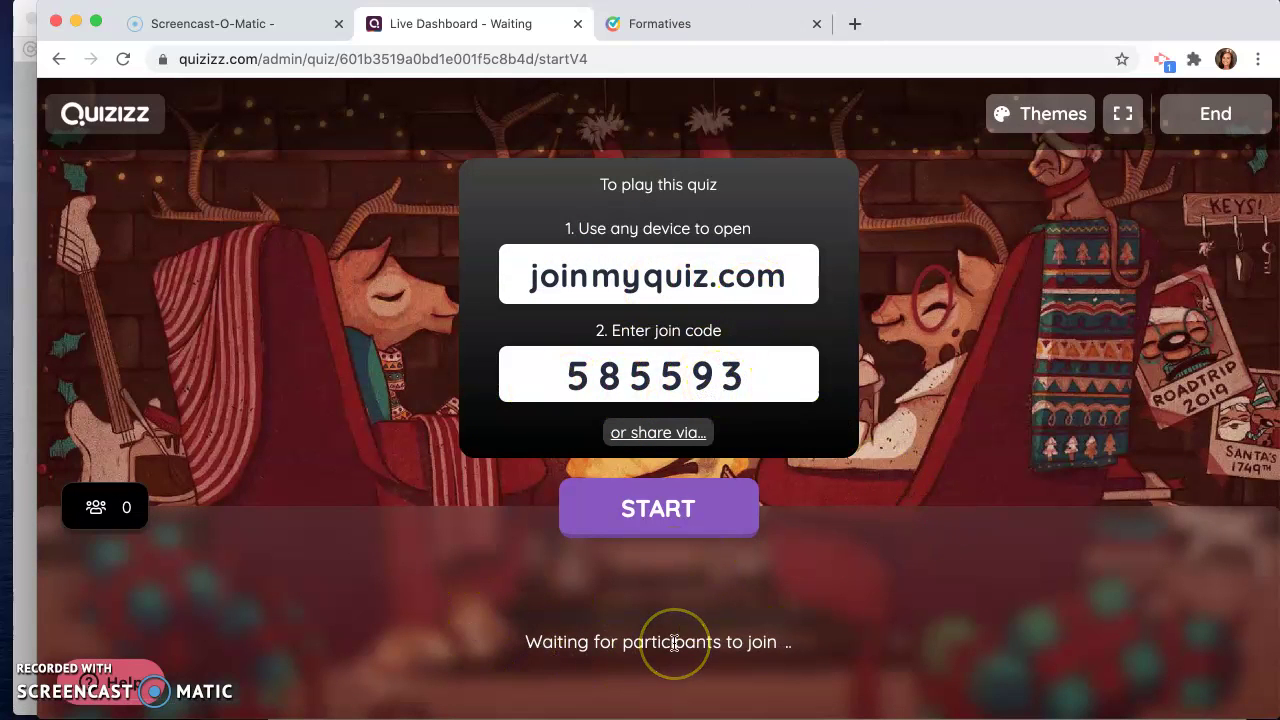
# - Preview the Default and Winter themes for the live quiz's waiting screen and set it to Synthwave
pyautogui.click(1043, 114)
pyautogui.click(1160, 190)
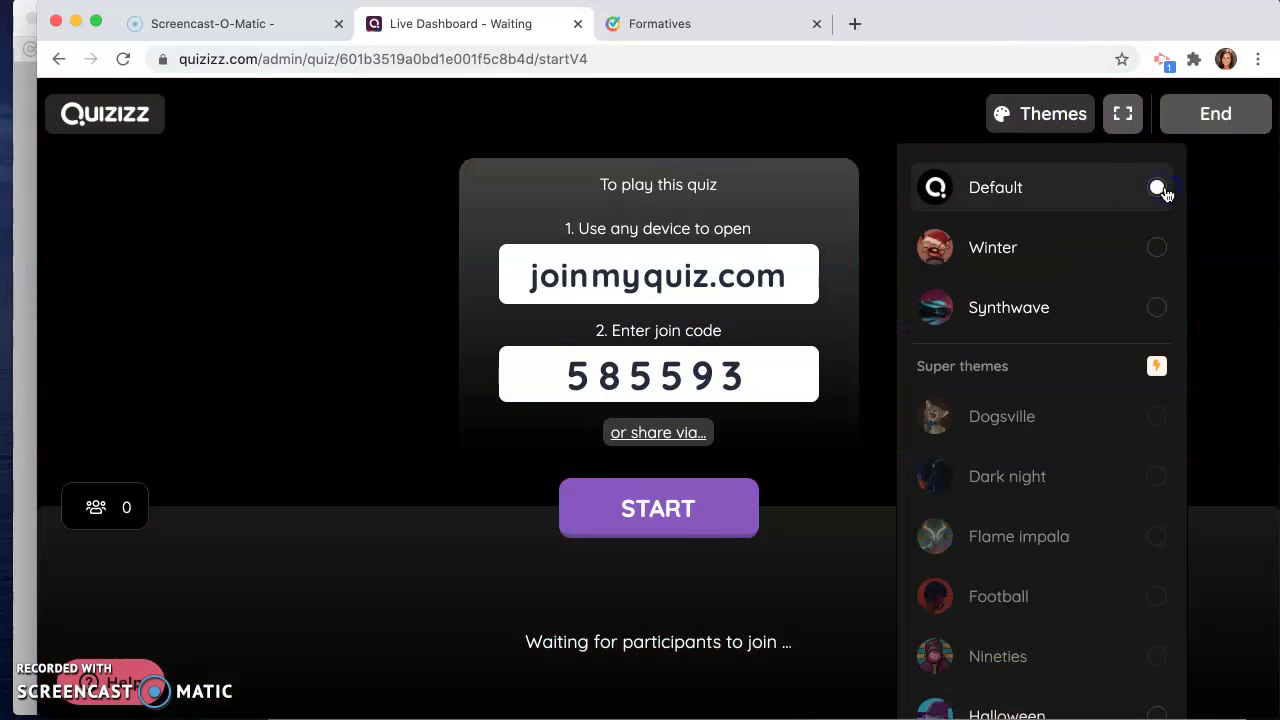
pyautogui.click(1154, 250)
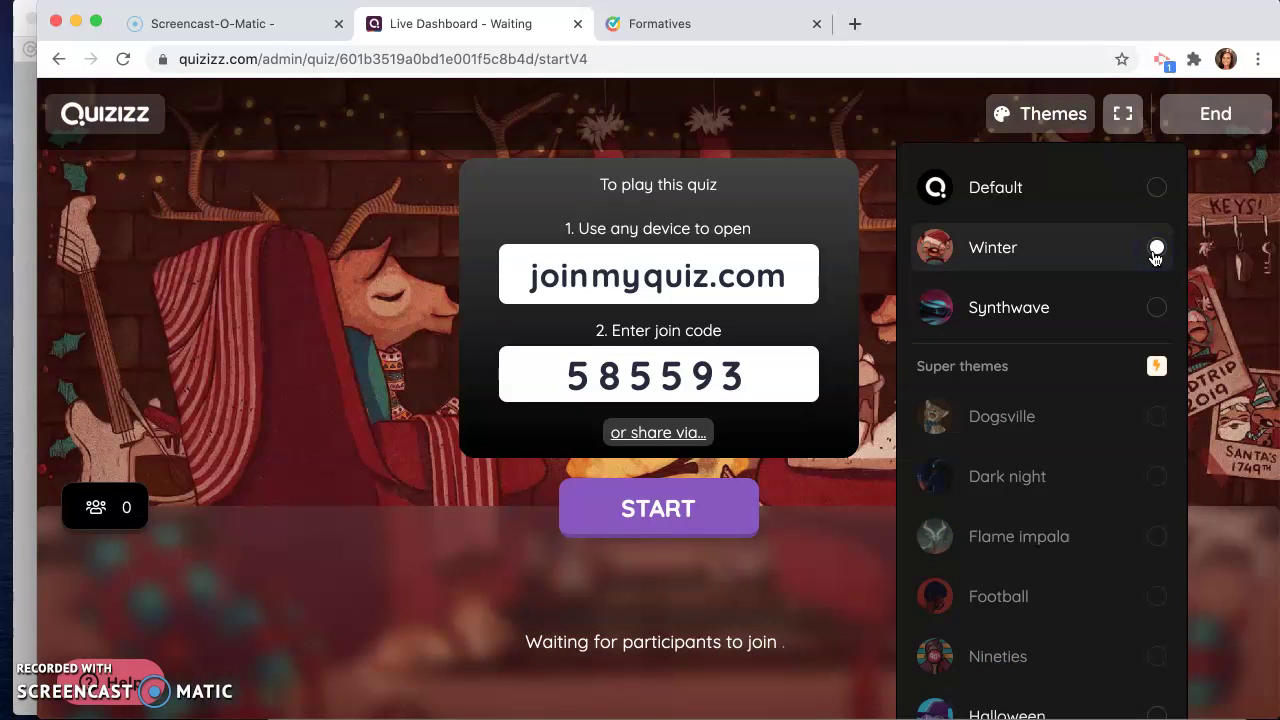
pyautogui.click(1158, 307)
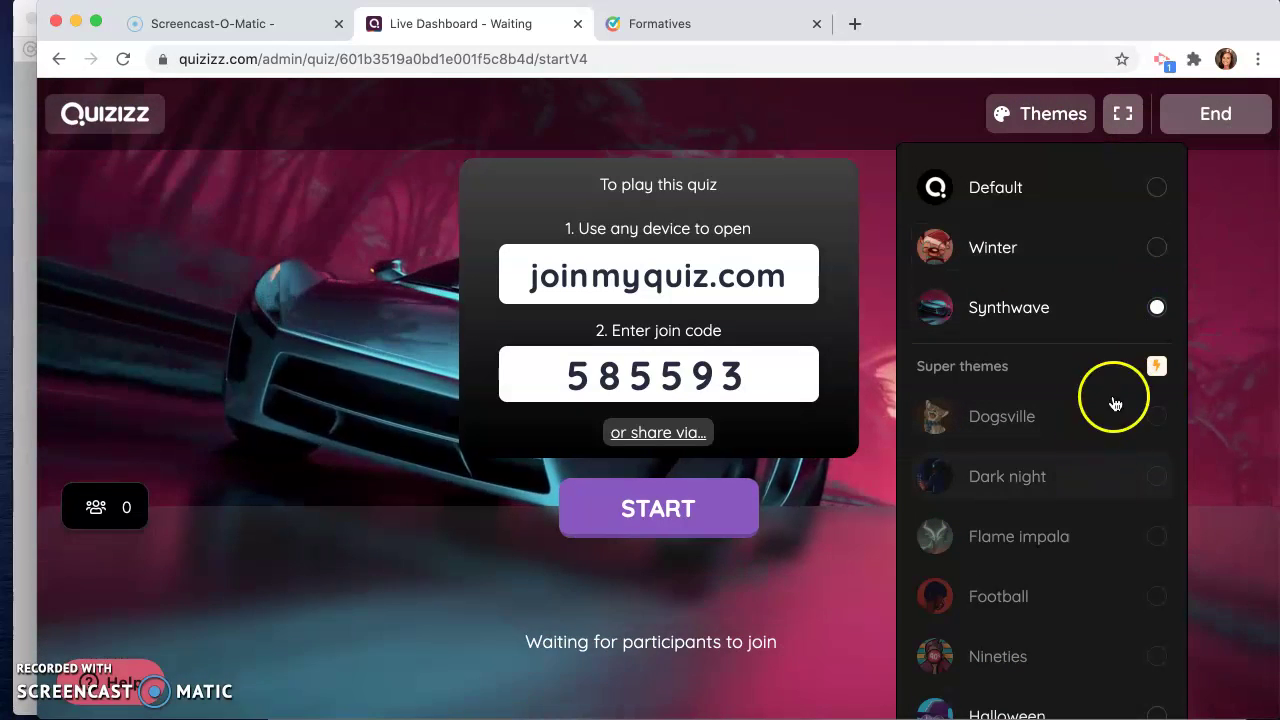
pyautogui.scroll(-1, 1070, 570)
pyautogui.scroll(-4, 1024, 638)
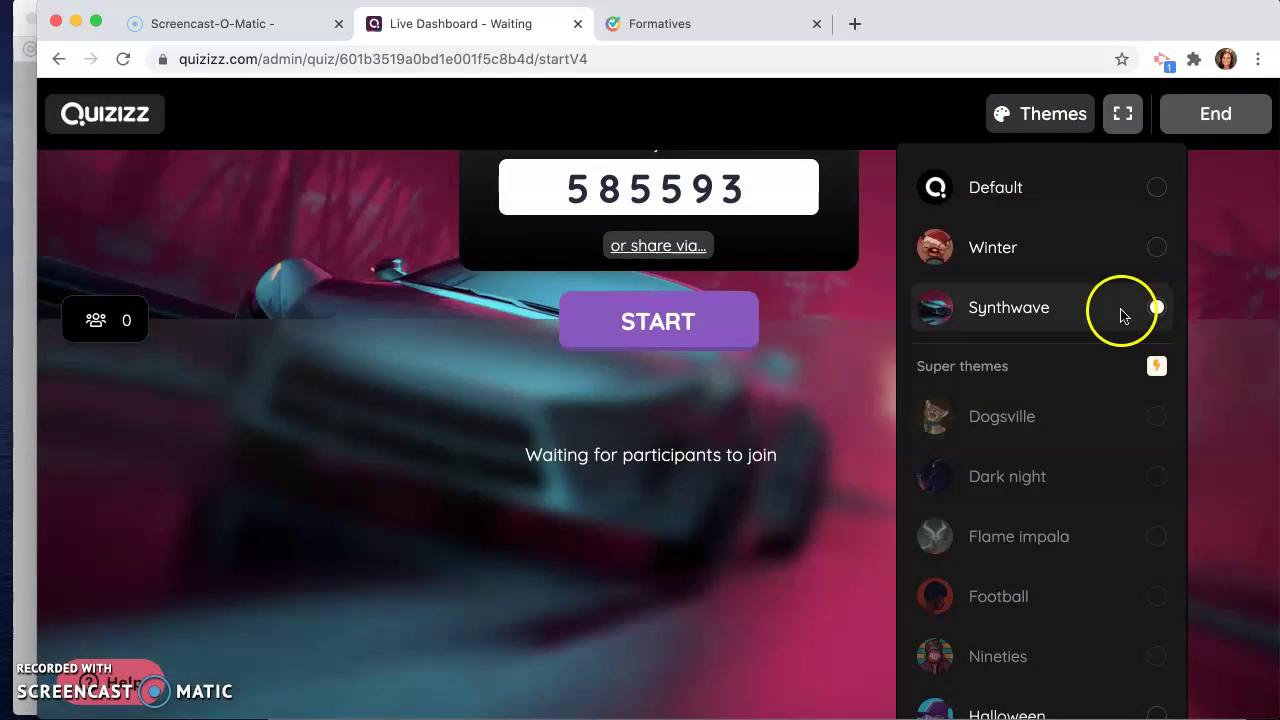
pyautogui.scroll(5, 1123, 314)
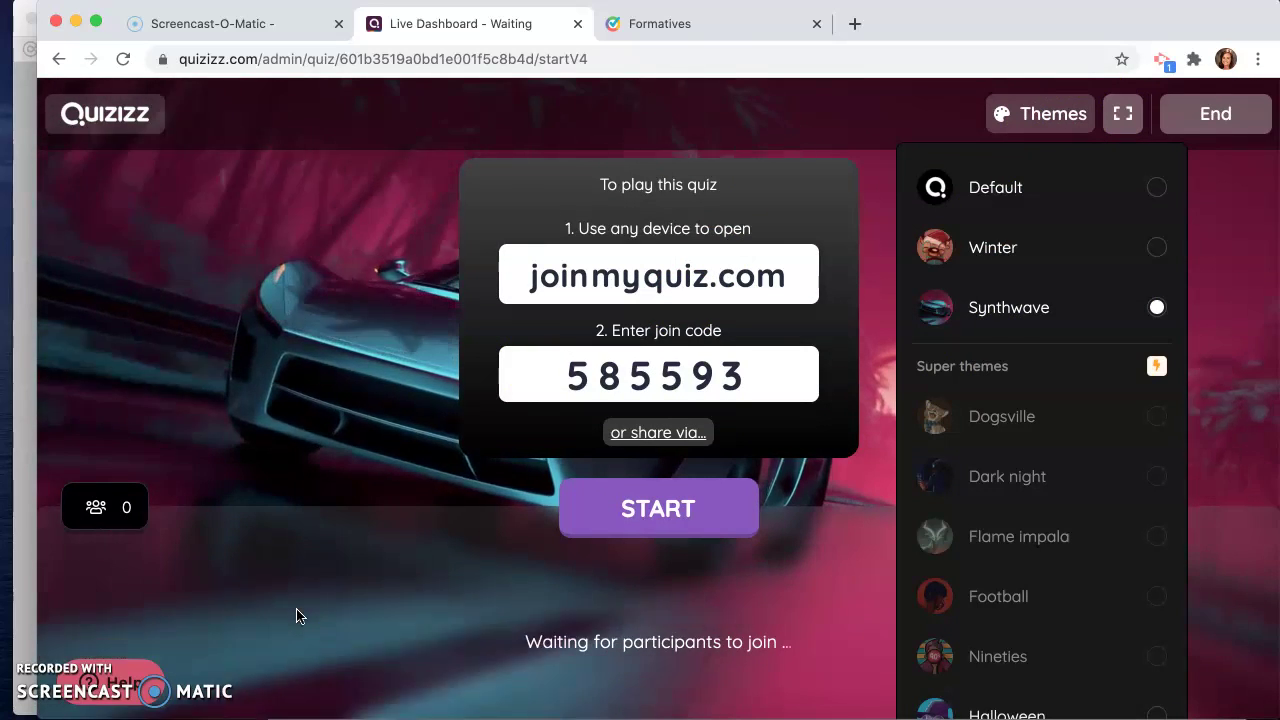
# - View the live quiz's waiting screen in full screen and return to the normal window
pyautogui.click(1122, 113)
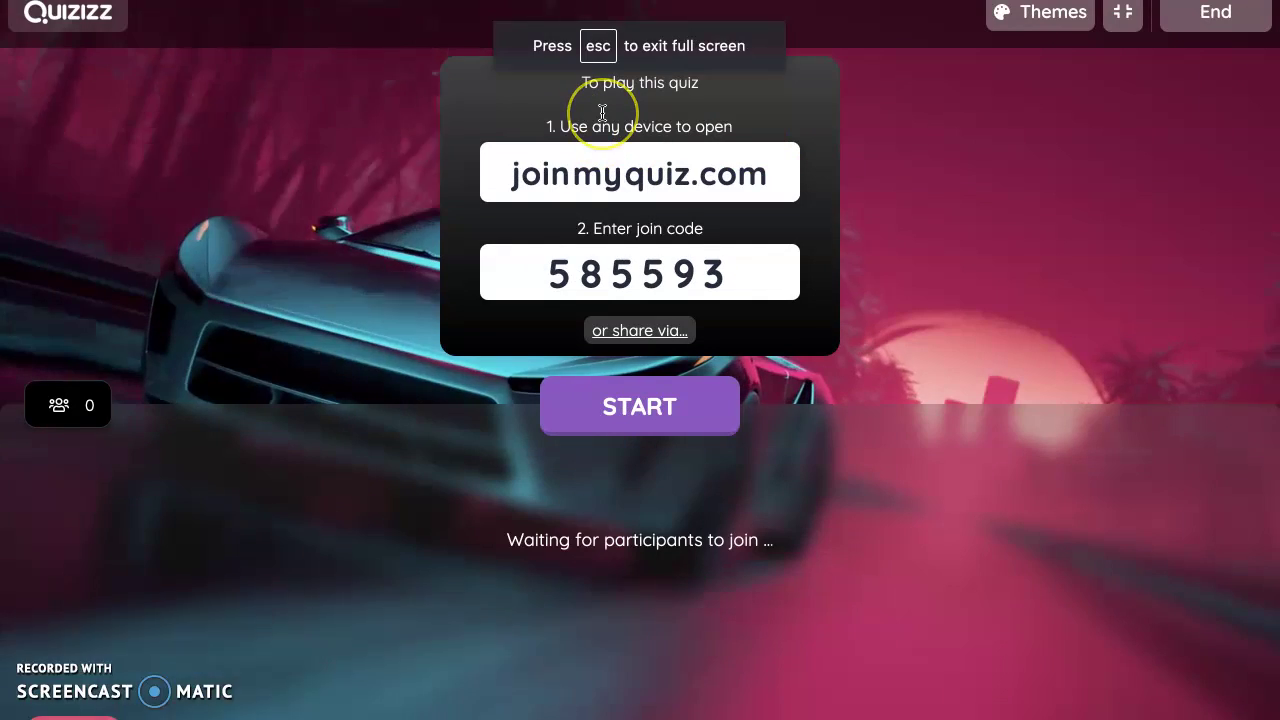
pyautogui.press('Escape')
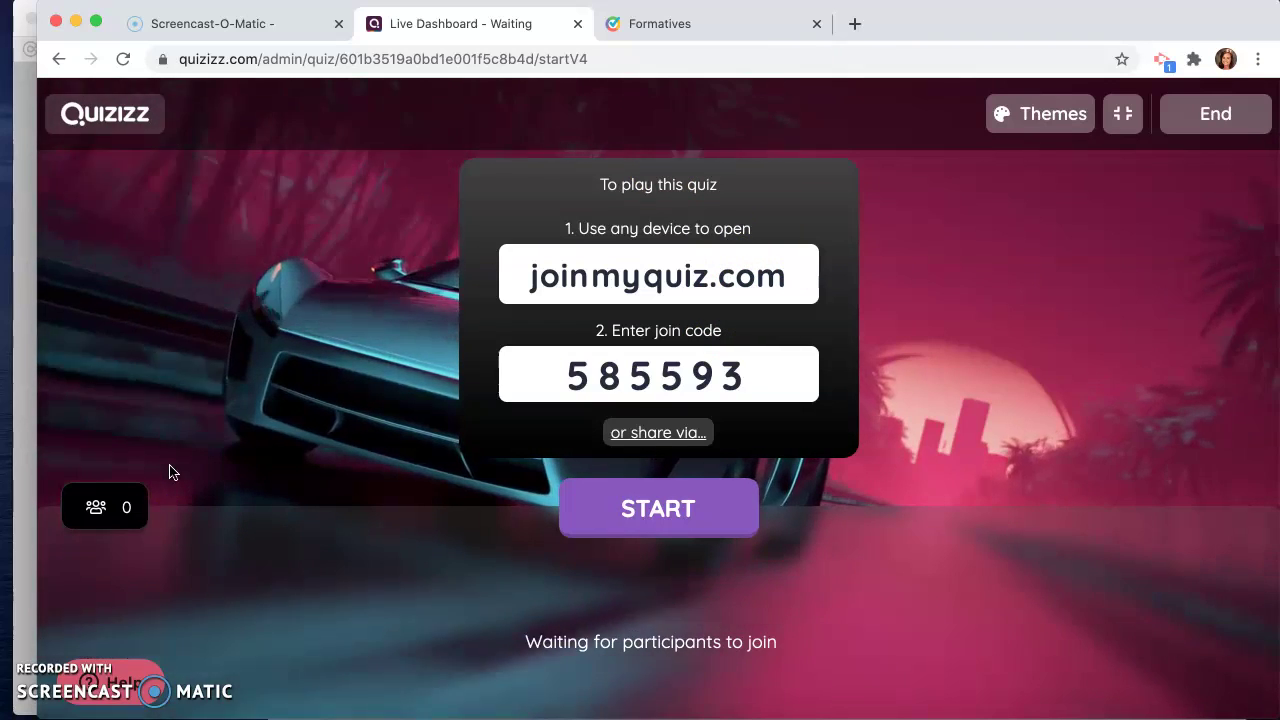
pyautogui.moveTo(400, 331); pyautogui.dragTo(208, 447)
# - Switch to GoFormative and view the responses to question 1 of Hydrology test ADV 2019
pyautogui.click(648, 22)
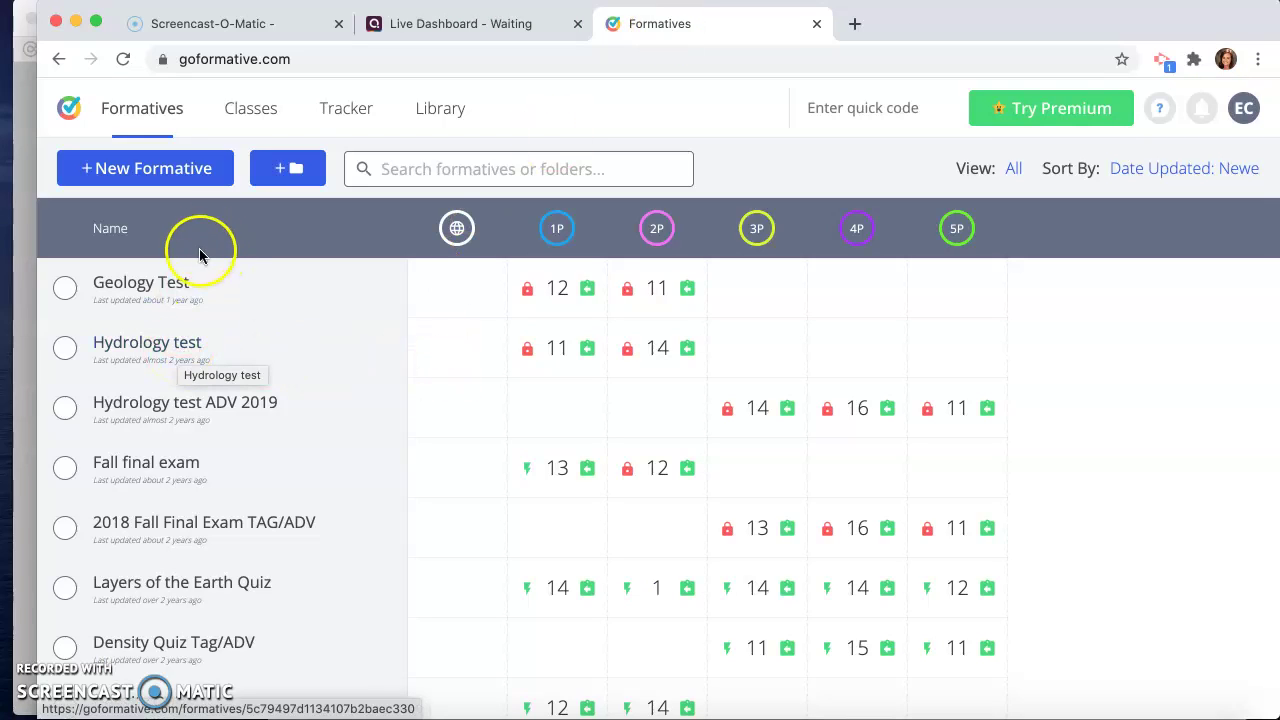
pyautogui.click(152, 412)
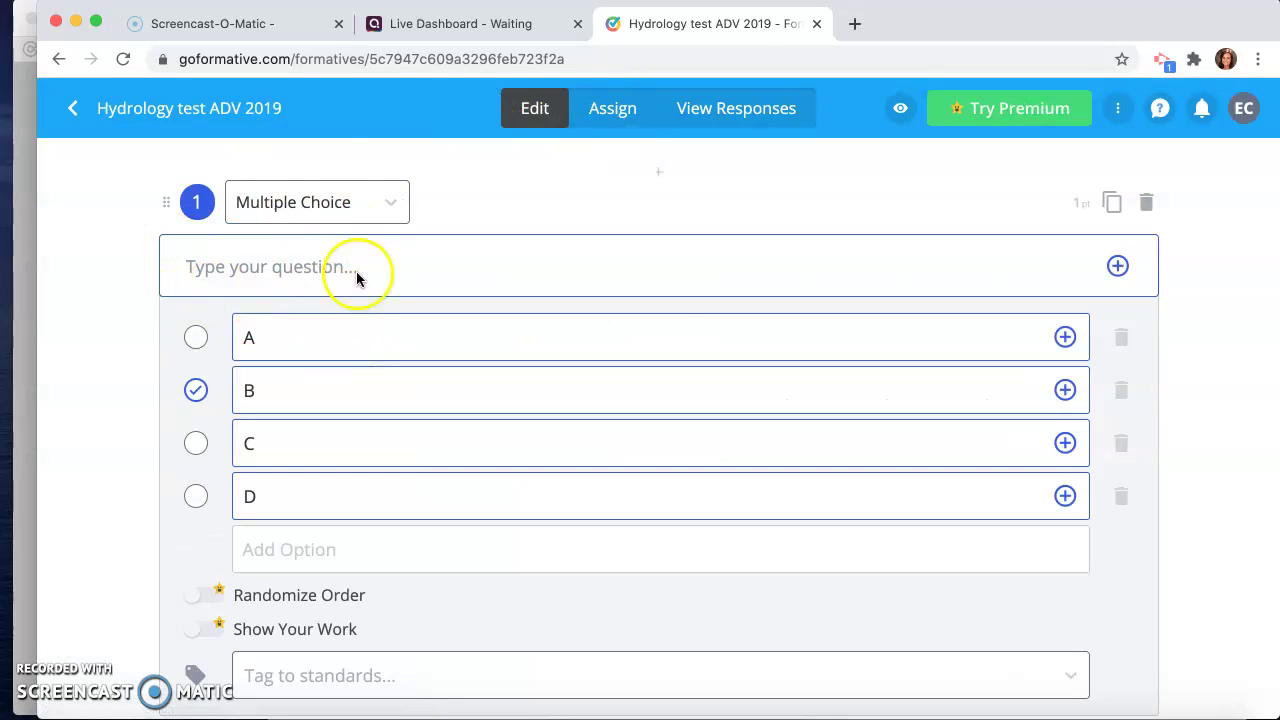
pyautogui.click(762, 108)
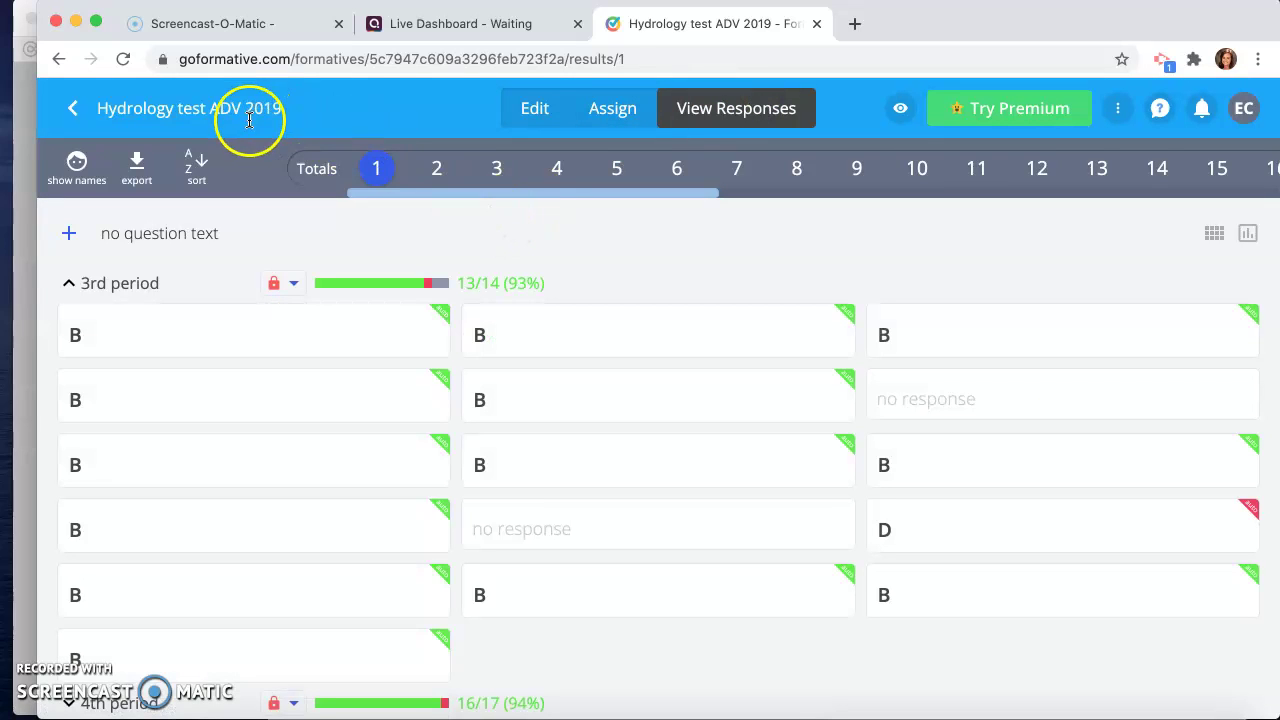
pyautogui.scroll(-1, 440, 478)
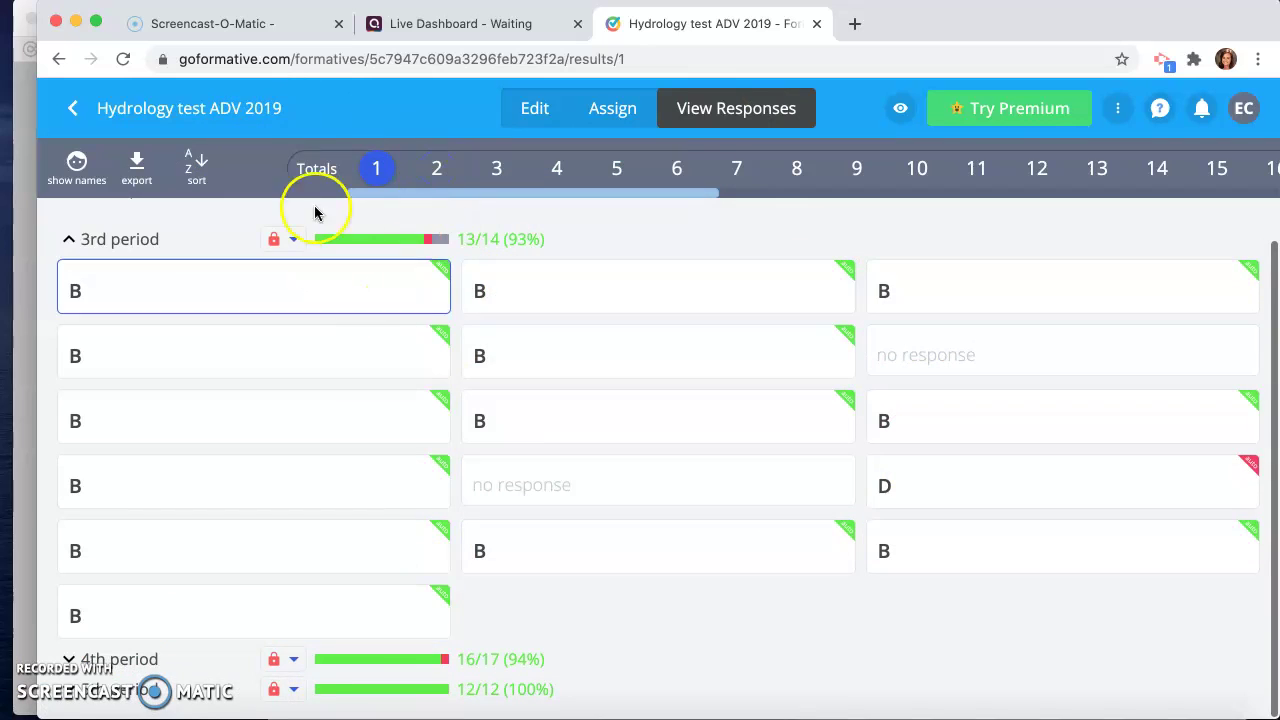
# - Show the test's totals for all questions with the 3rd period class expanded to individual students
pyautogui.click(312, 165)
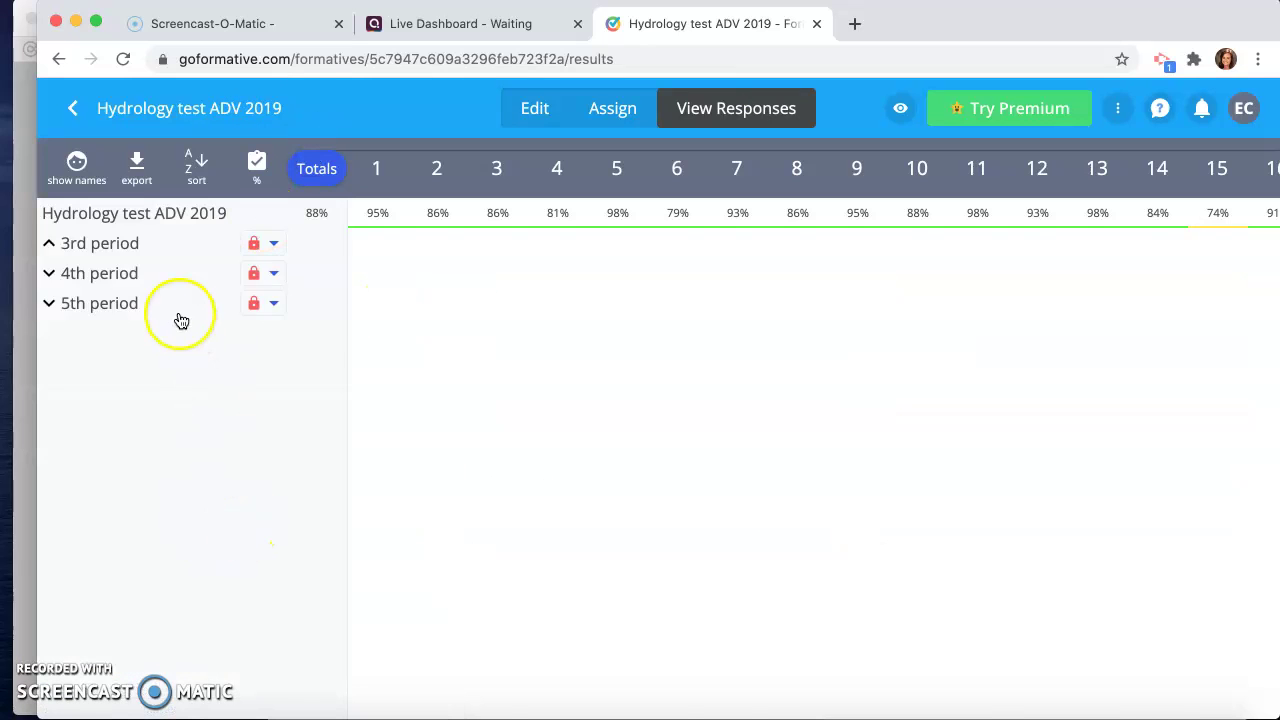
pyautogui.click(105, 246)
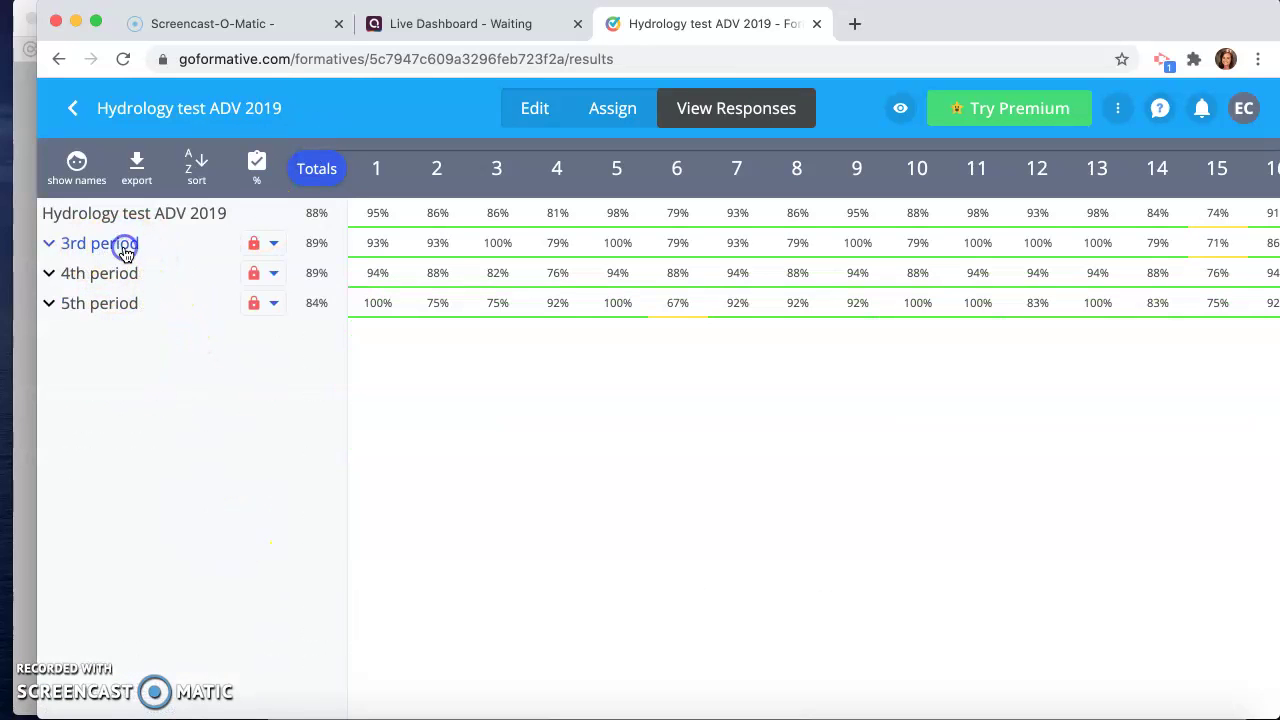
pyautogui.click(124, 250)
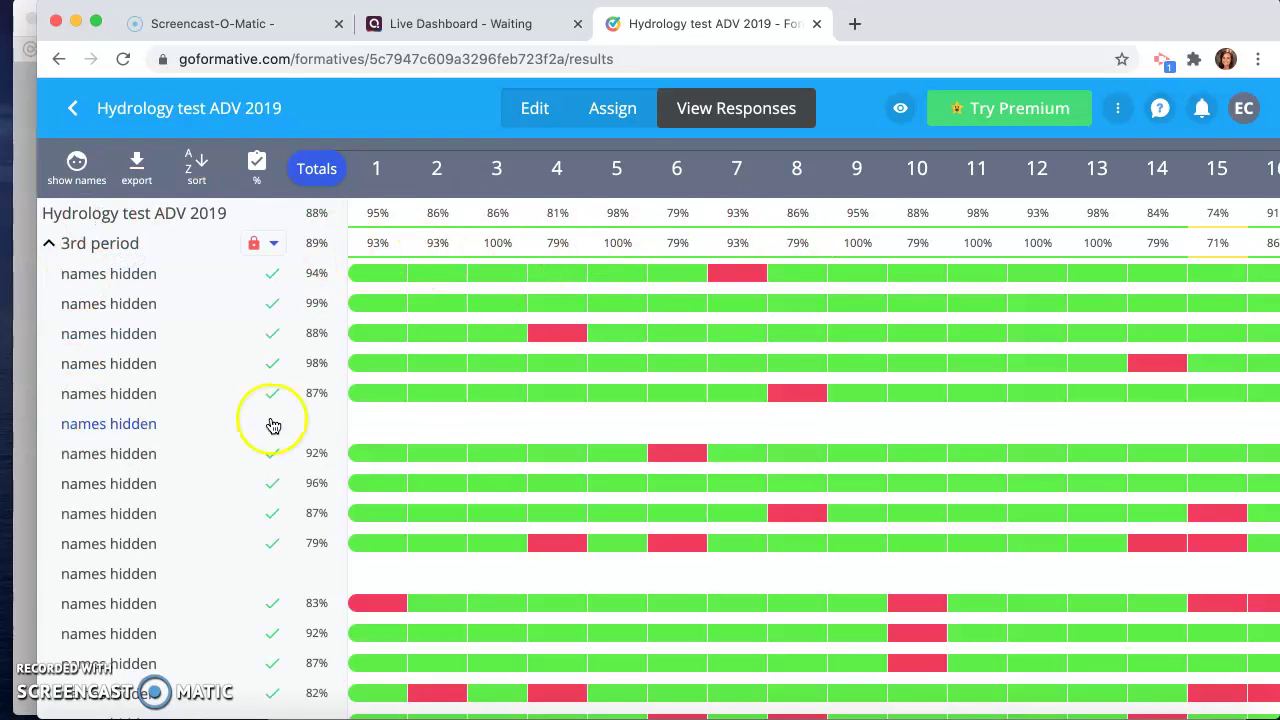
# - Return to Quizizz, leave the live waiting screen and reopen the Distribute and Factor quiz from the personal library
pyautogui.click(425, 25)
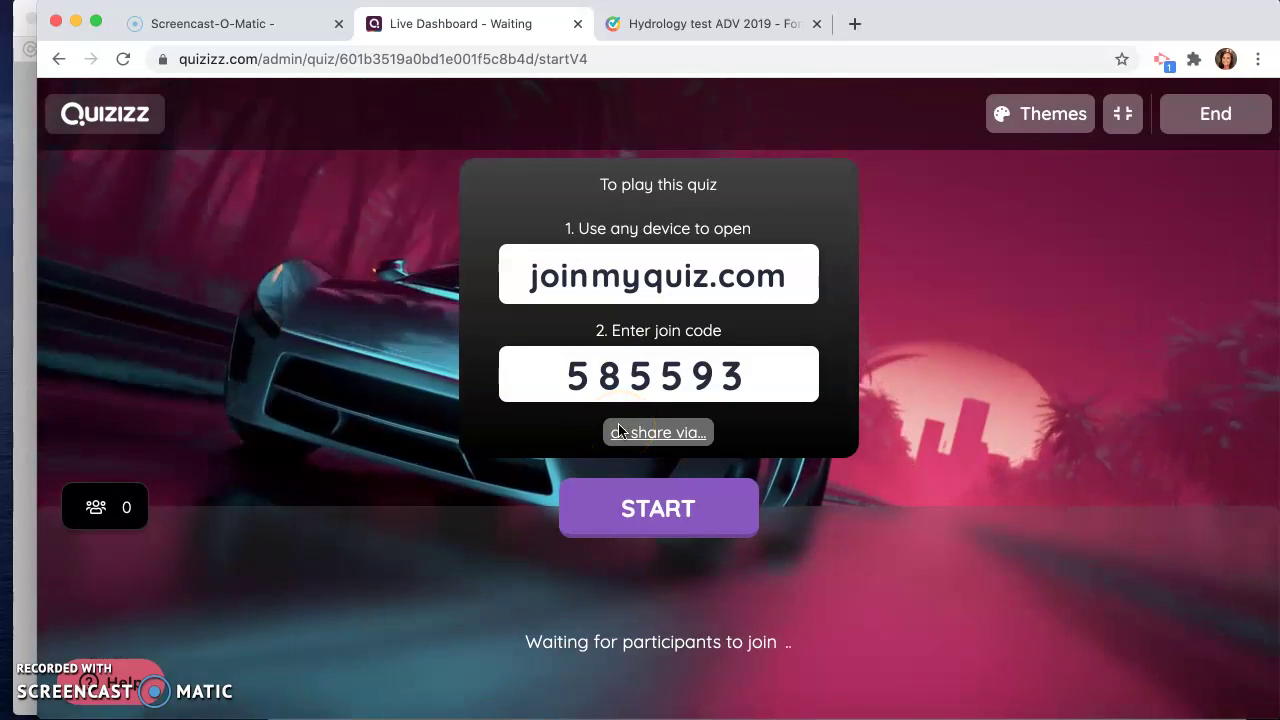
pyautogui.click(132, 118)
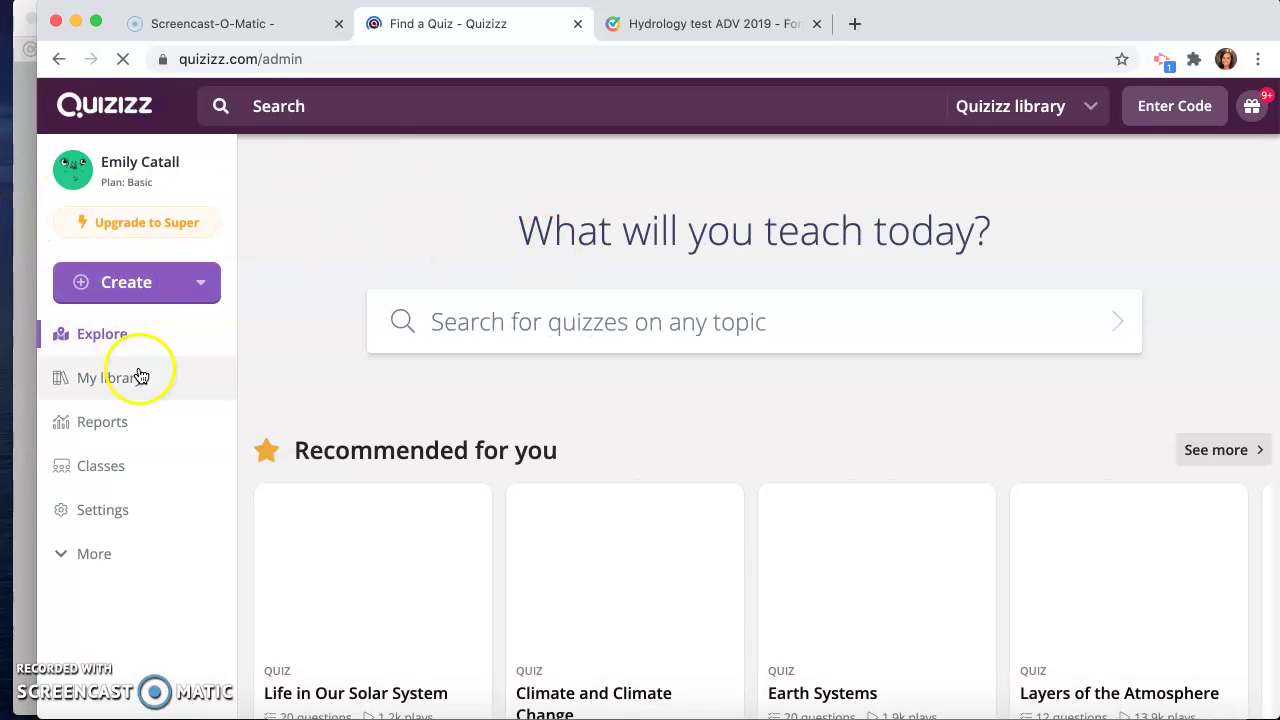
pyautogui.click(140, 374)
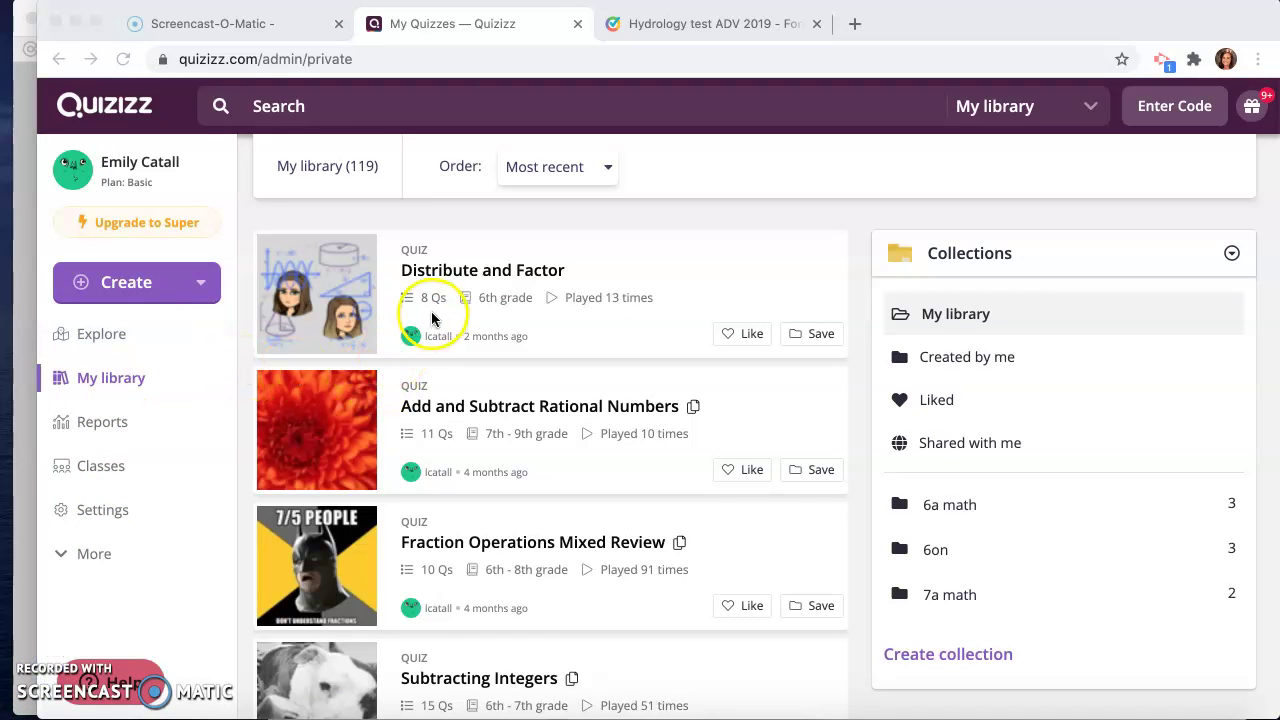
pyautogui.click(449, 262)
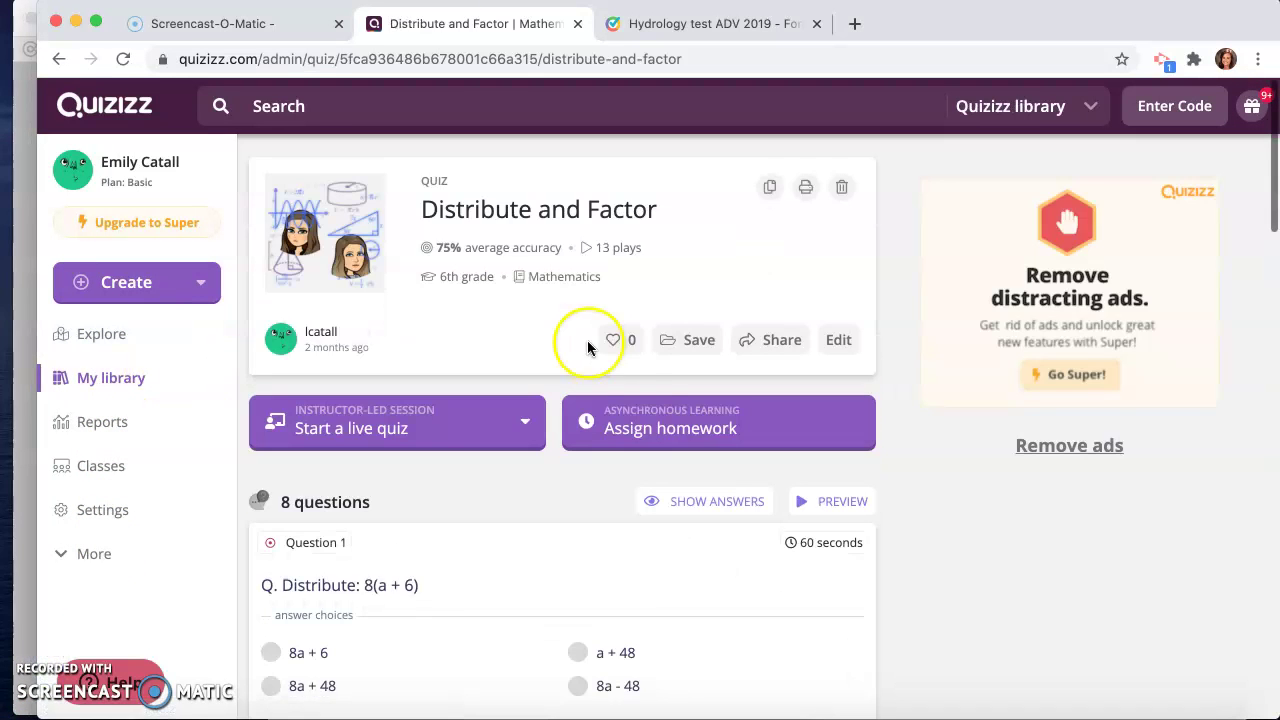
# - Assign Distribute and Factor as homework with a custom deadline of Wednesday, February 17, 6:45 PM
pyautogui.click(684, 441)
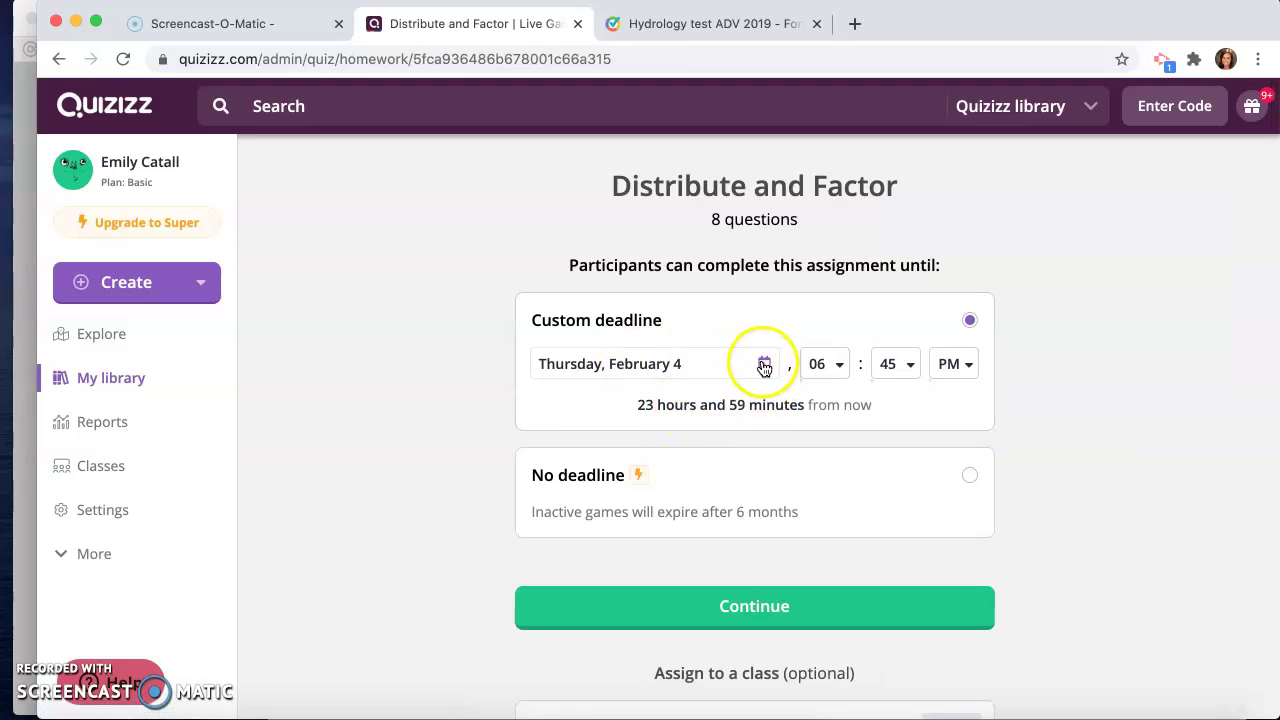
pyautogui.click(763, 365)
pyautogui.click(650, 582)
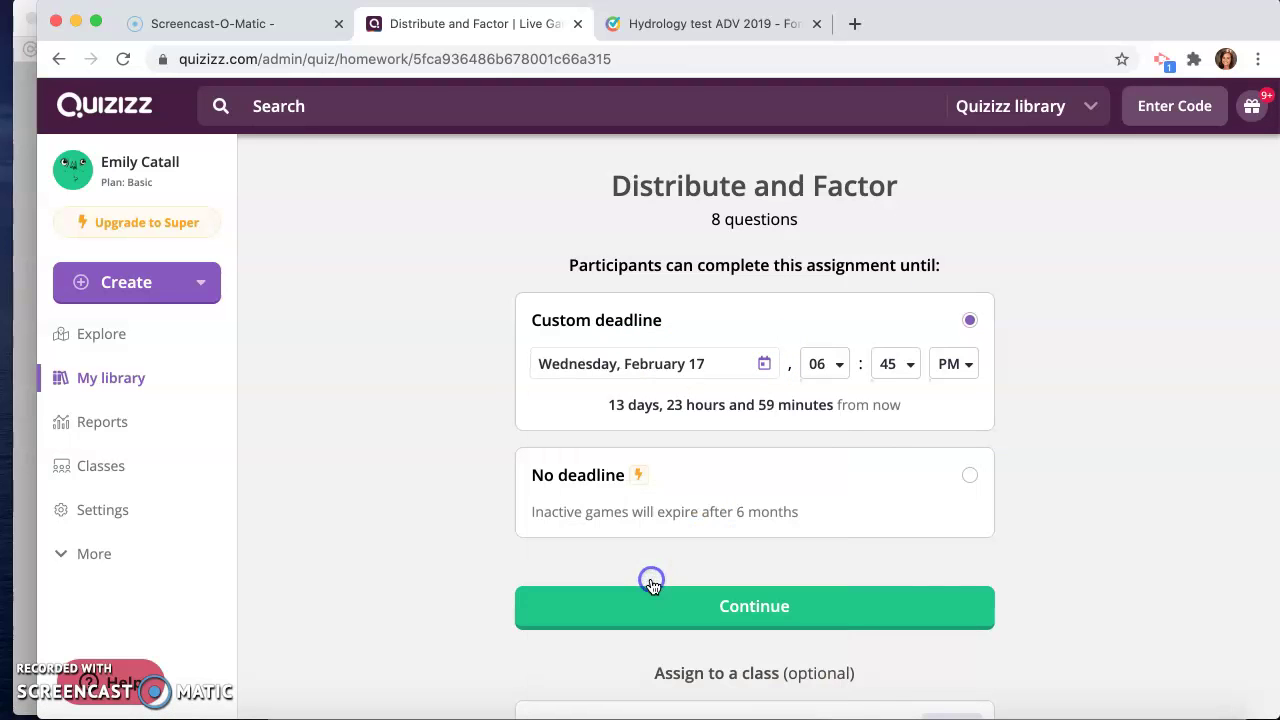
pyautogui.click(840, 362)
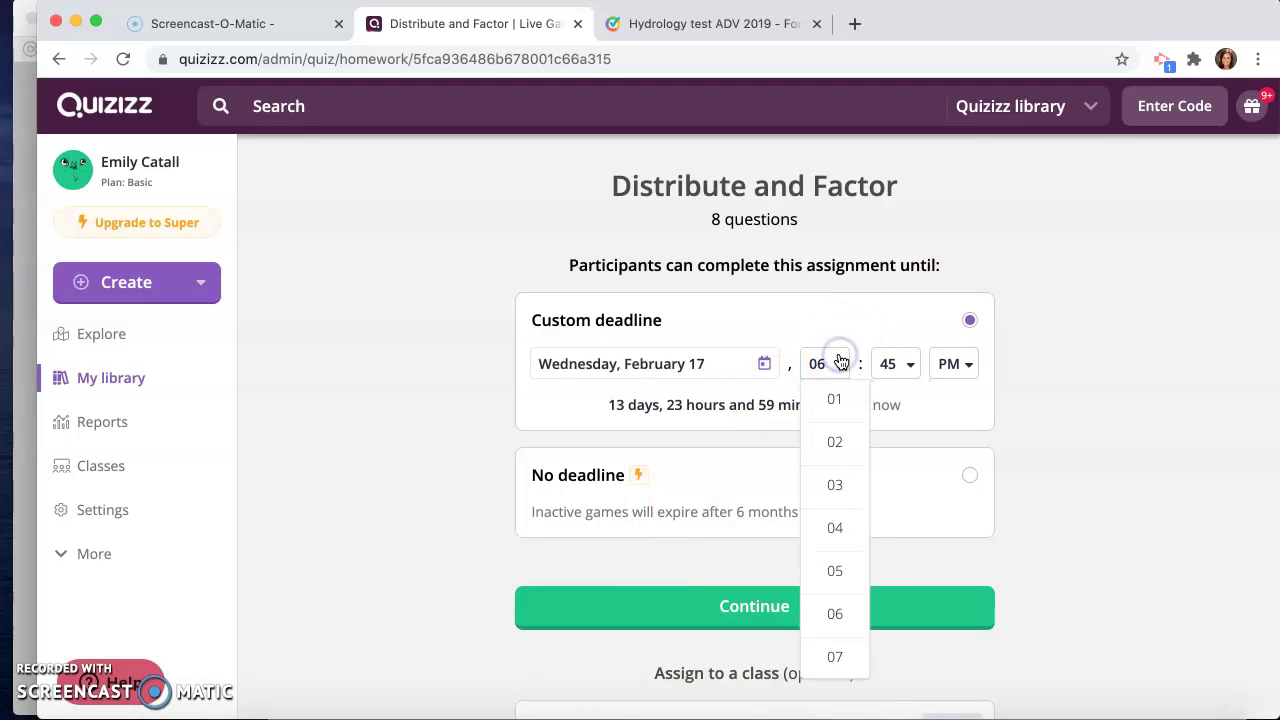
pyautogui.click(840, 362)
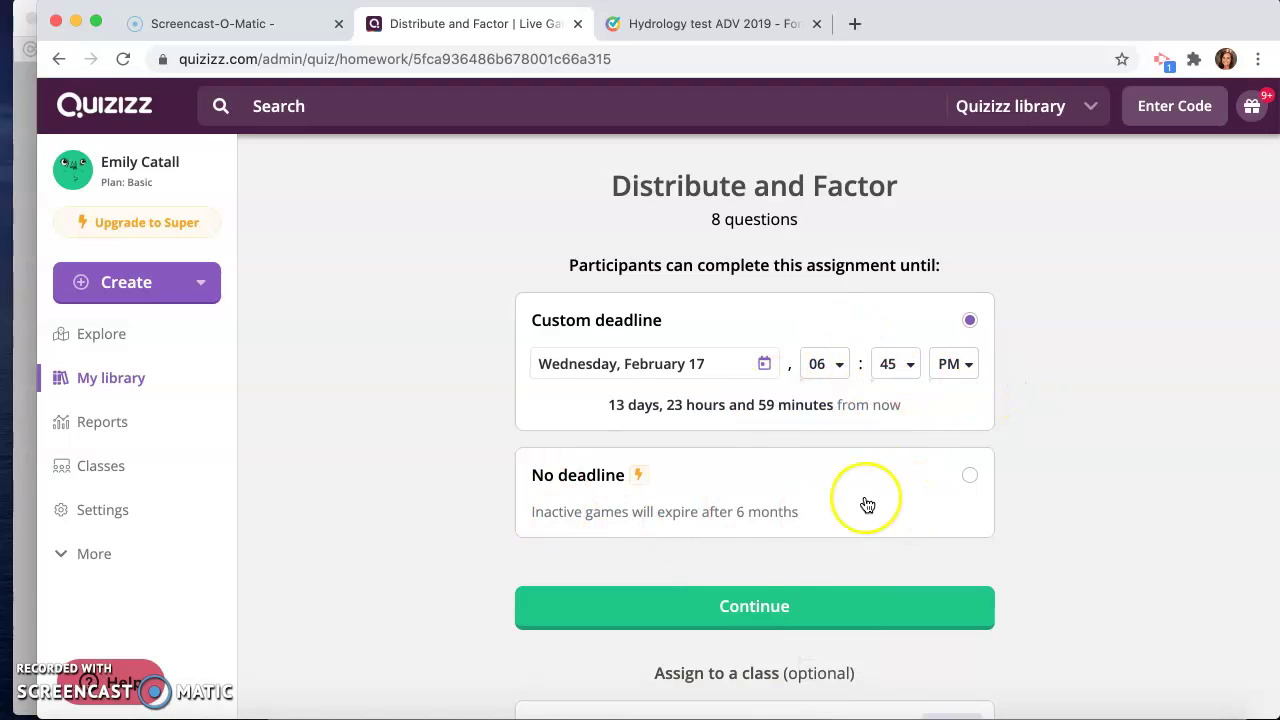
pyautogui.click(723, 606)
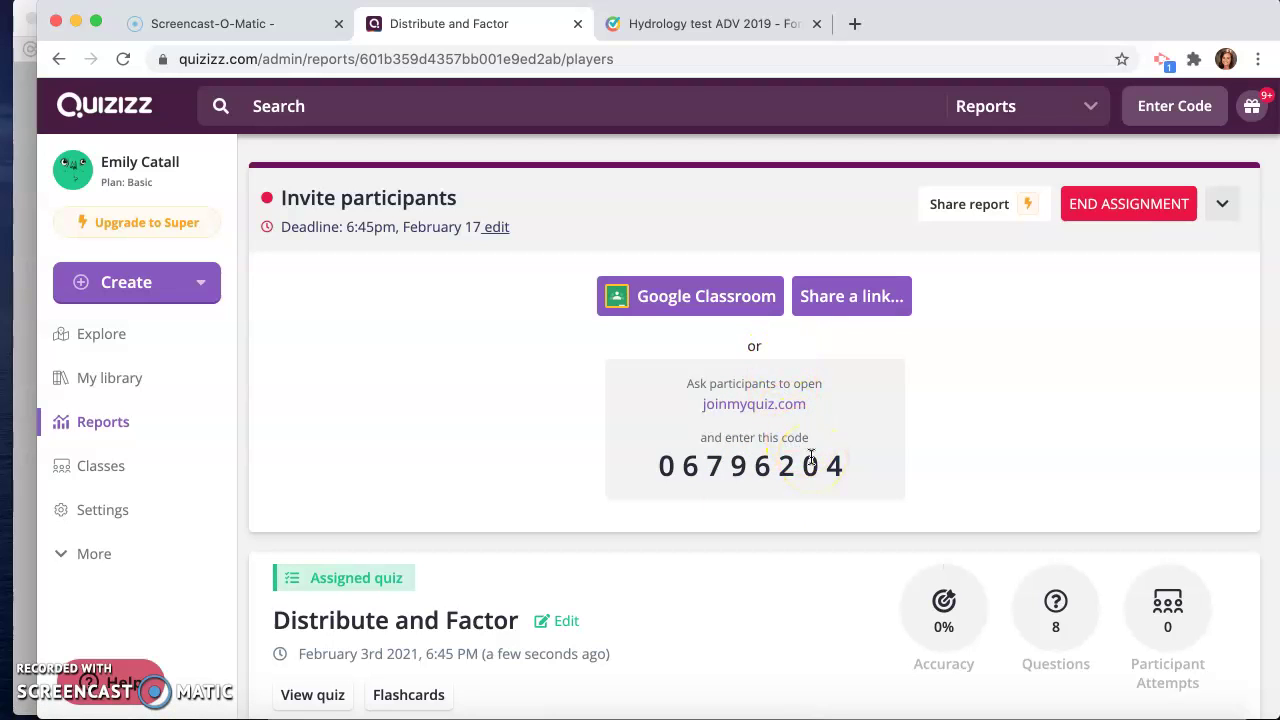
# - Leave the assignment's invitation page and open the list of all quiz reports
pyautogui.click(150, 381)
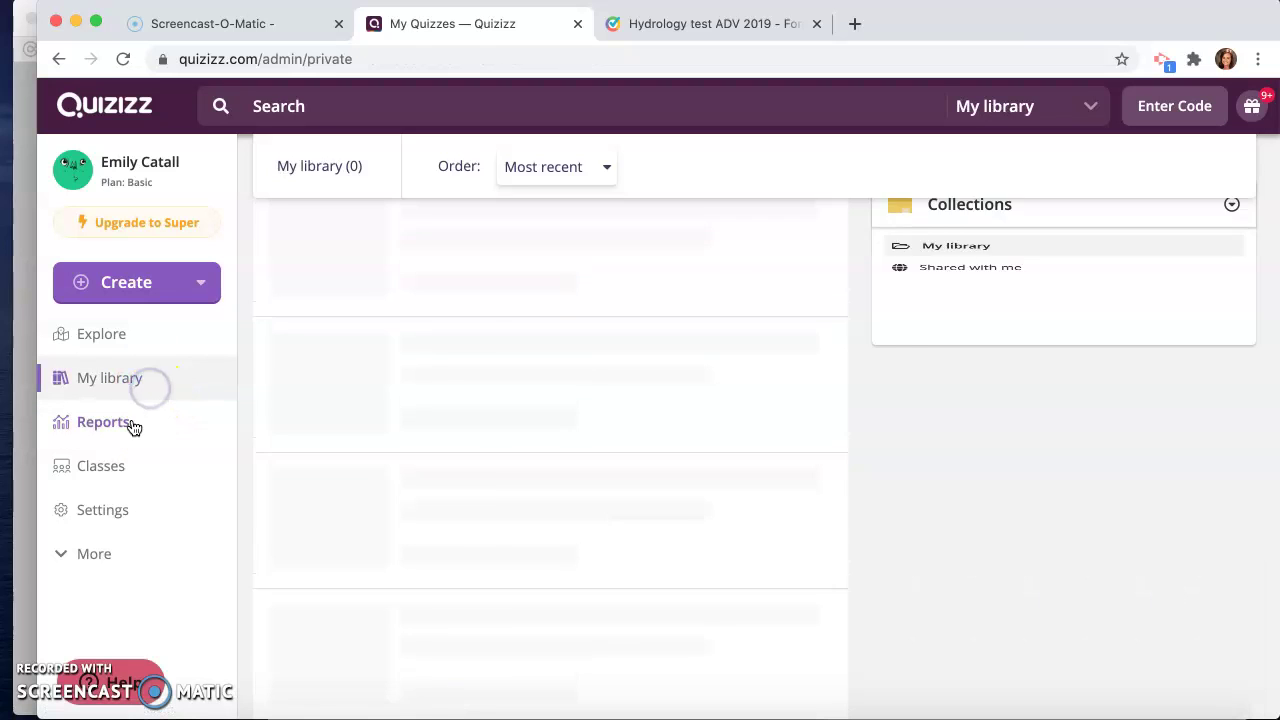
pyautogui.click(133, 425)
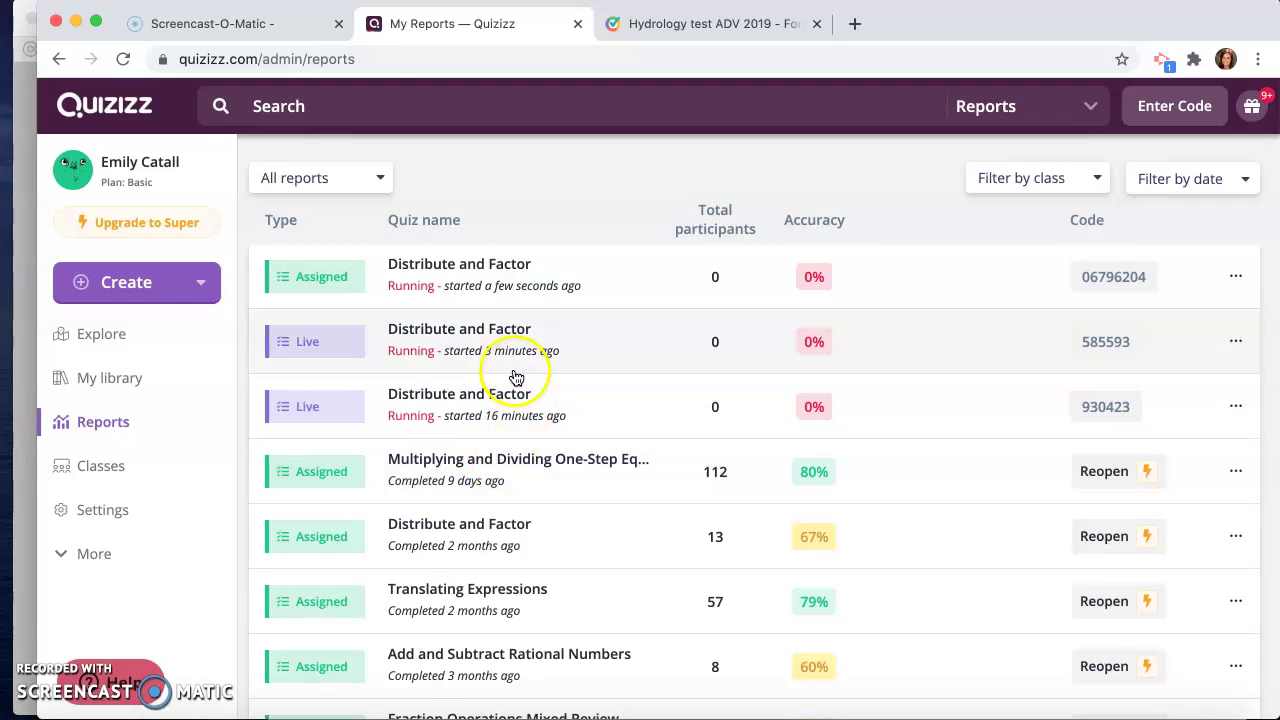
# - Open the completed Multiplying and Dividing One-Step Equations report and examine the answer breakdown for each question
pyautogui.click(494, 479)
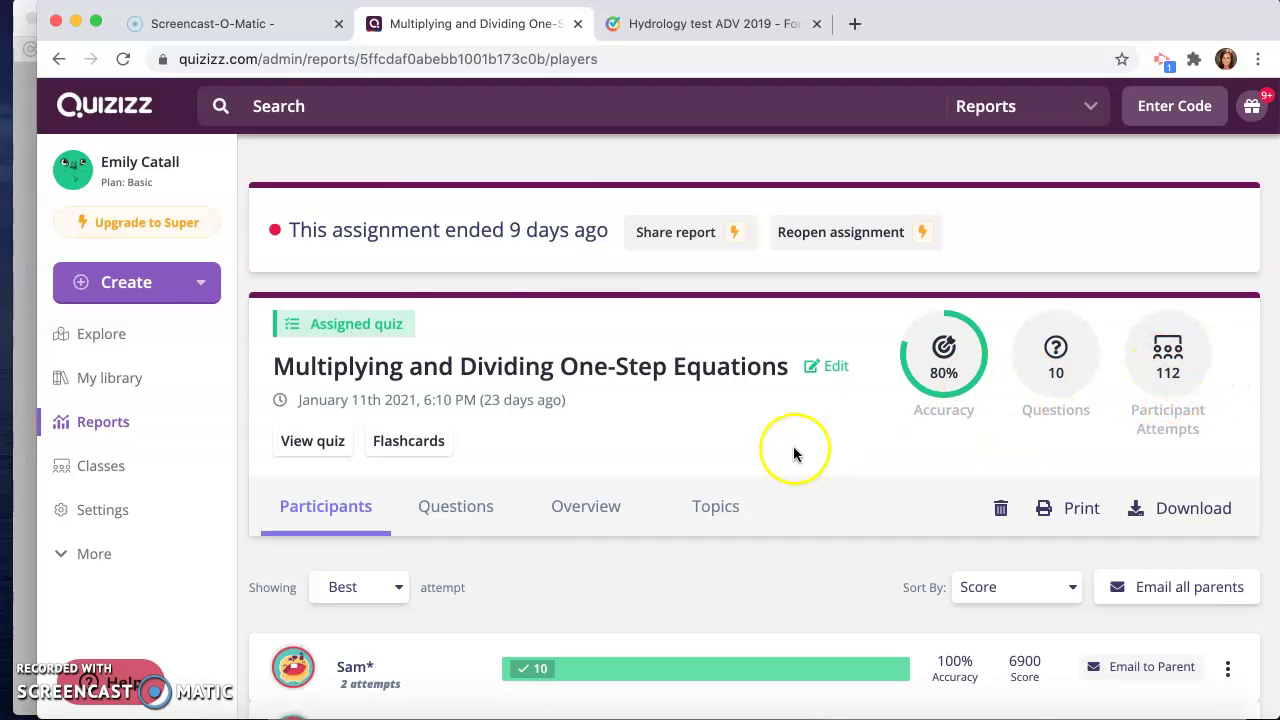
pyautogui.scroll(-1, 793, 446)
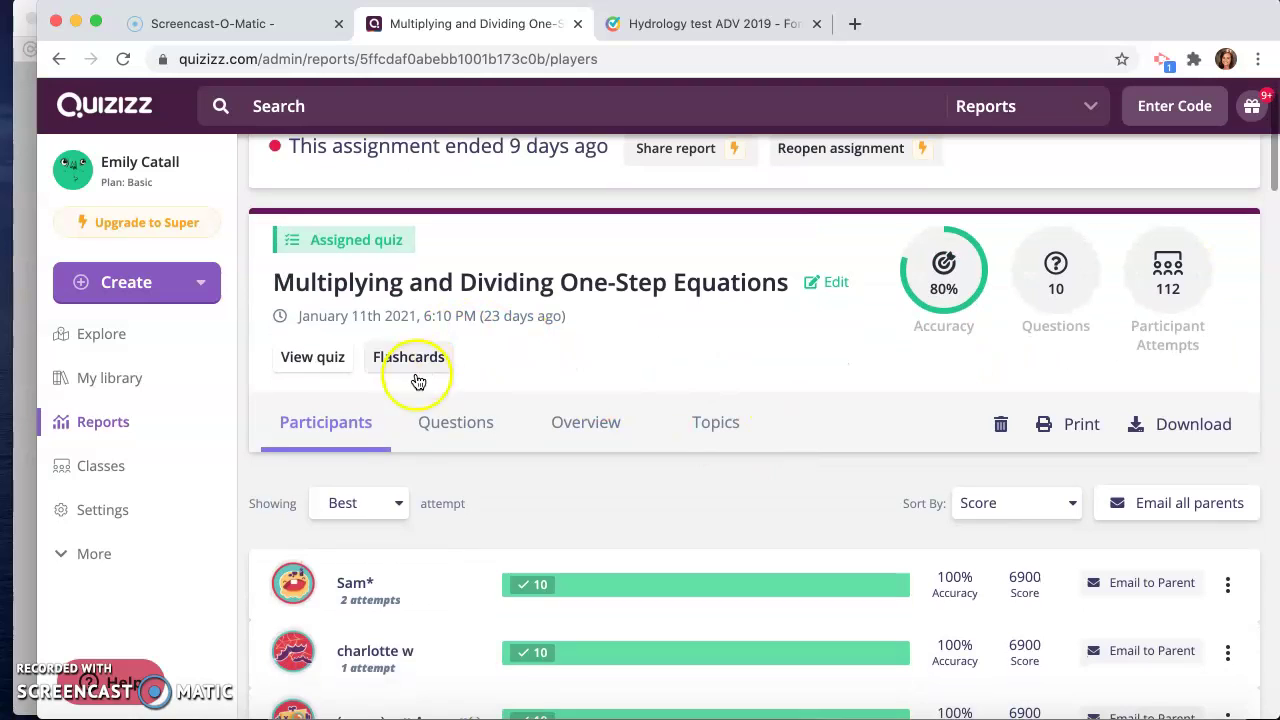
pyautogui.click(451, 430)
pyautogui.scroll(-3, 523, 462)
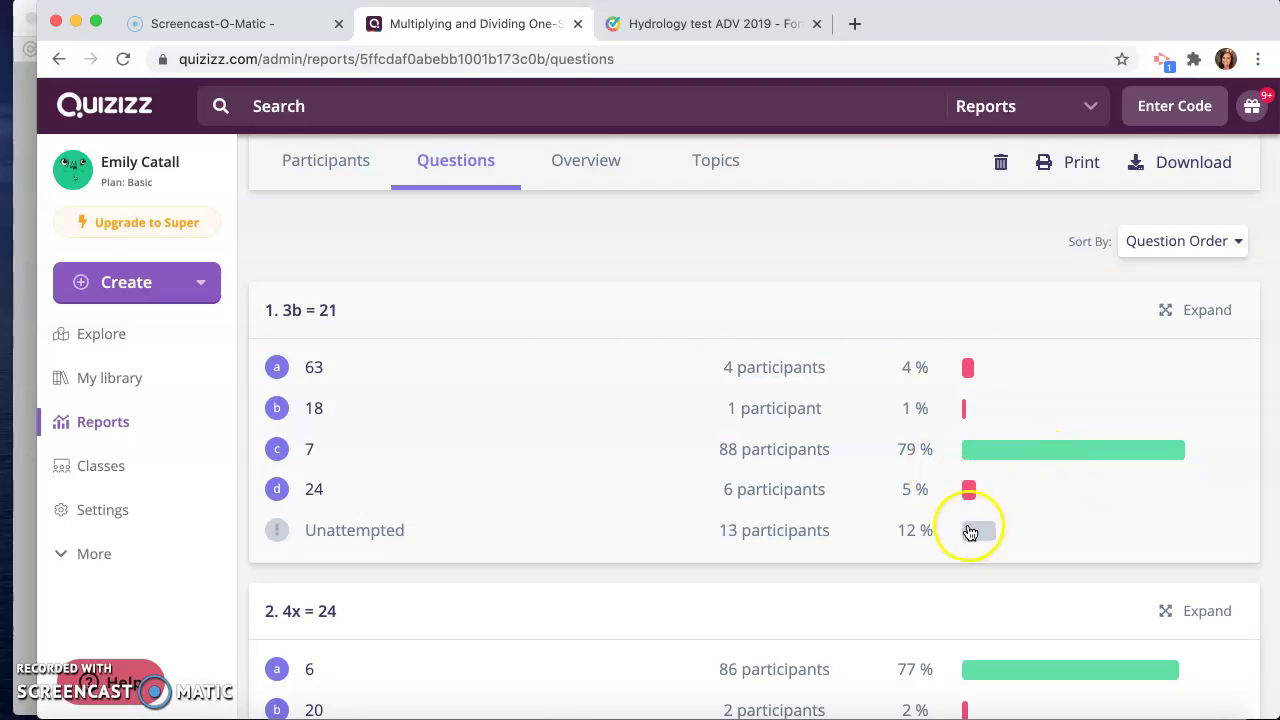
pyautogui.scroll(-1, 988, 443)
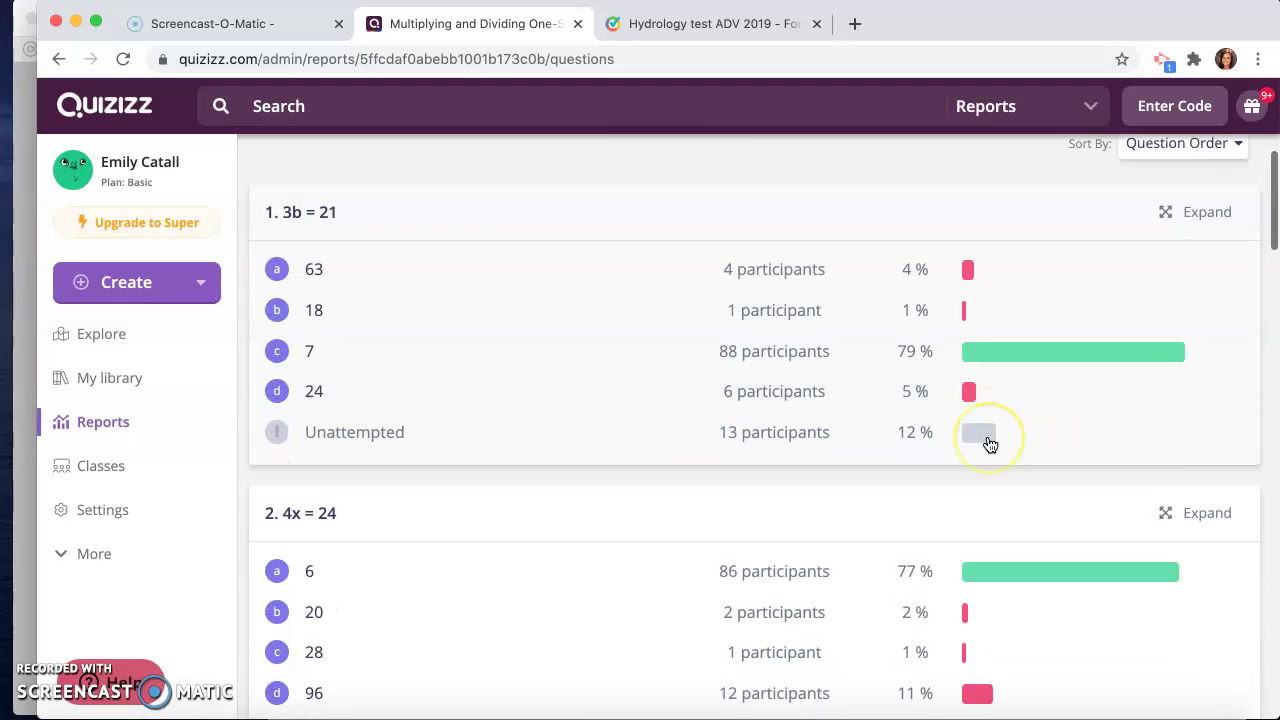
pyautogui.scroll(-1, 988, 443)
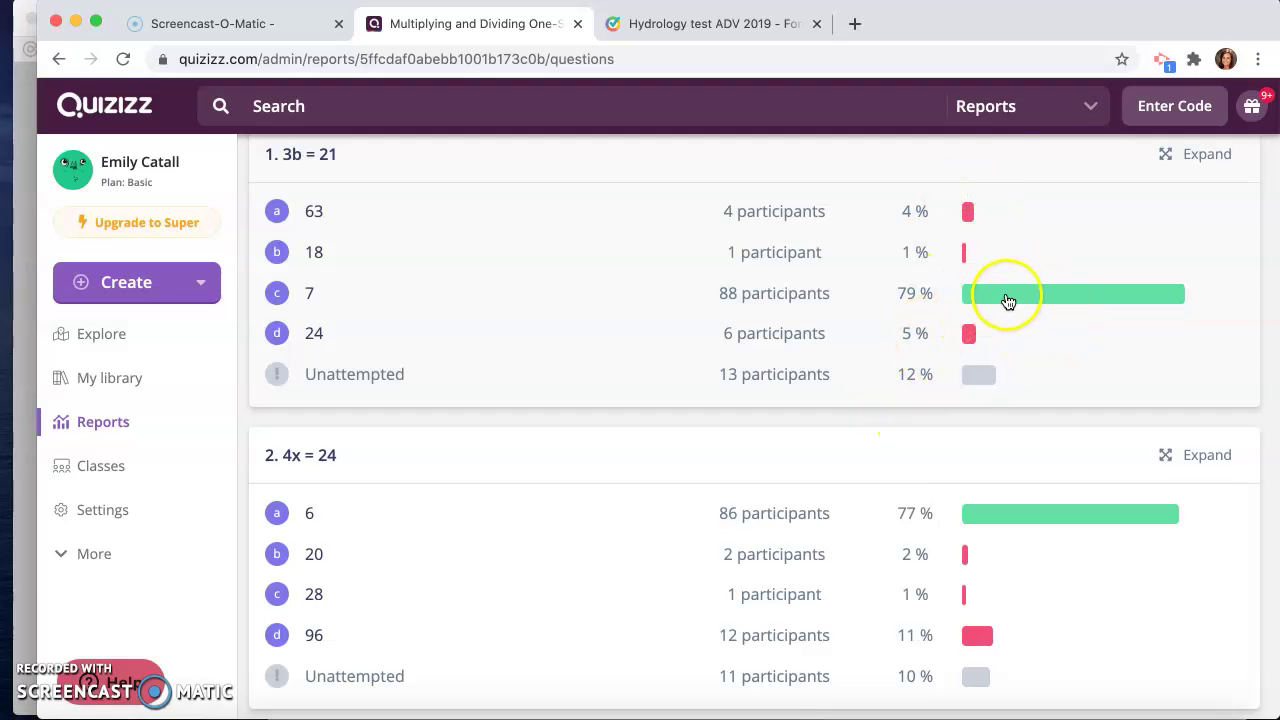
pyautogui.scroll(-3, 834, 534)
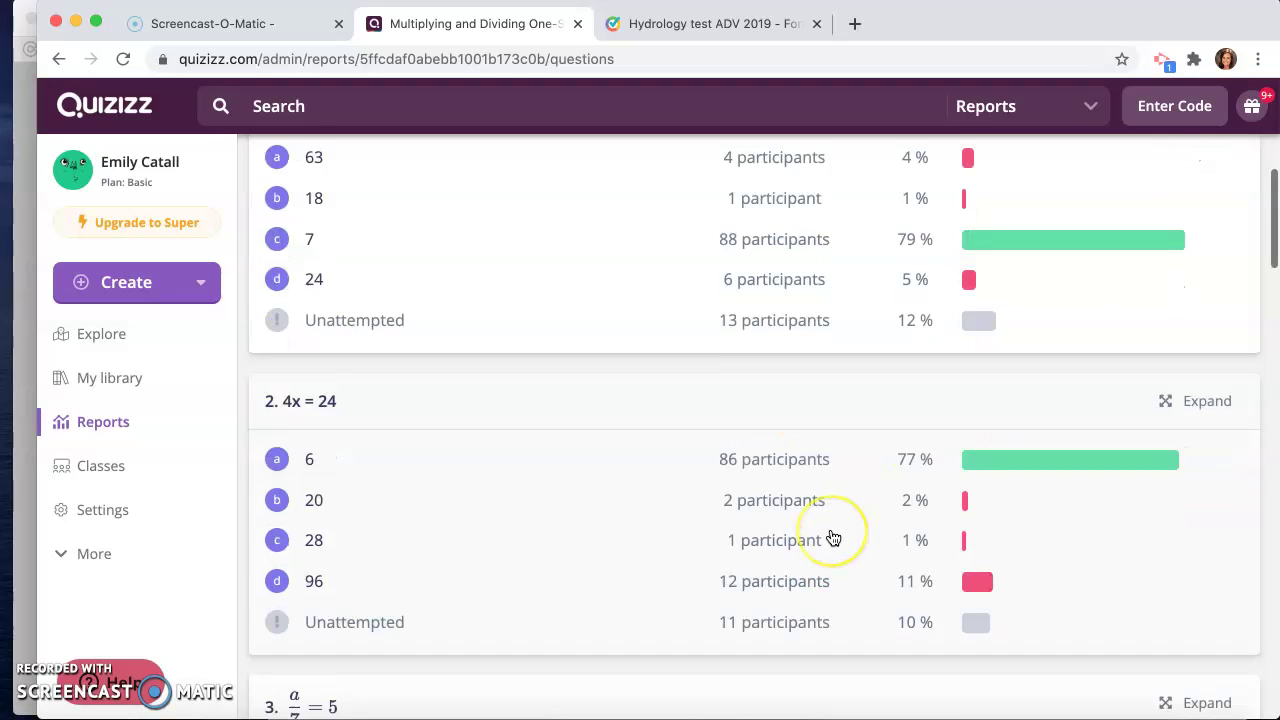
pyautogui.scroll(-4, 834, 538)
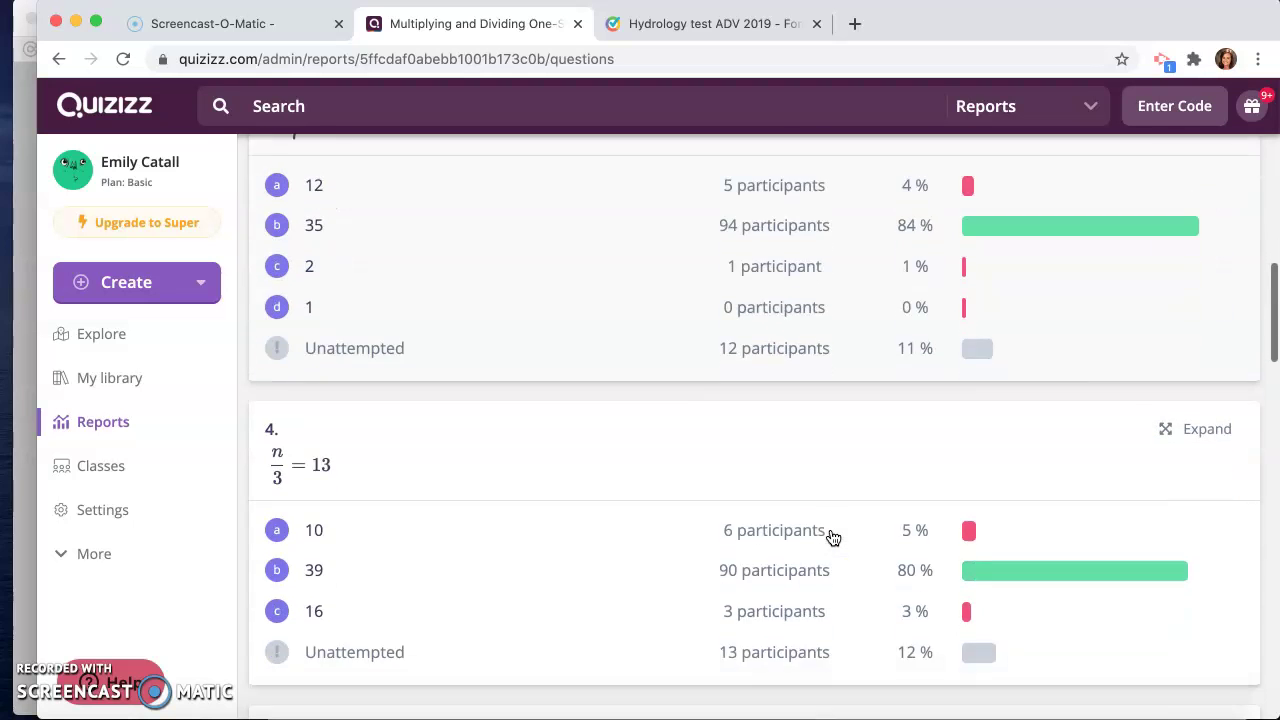
# - View the individual student responses to question 3, a/7 = 5, and close the question's details
pyautogui.scroll(1, 834, 538)
pyautogui.click(794, 304)
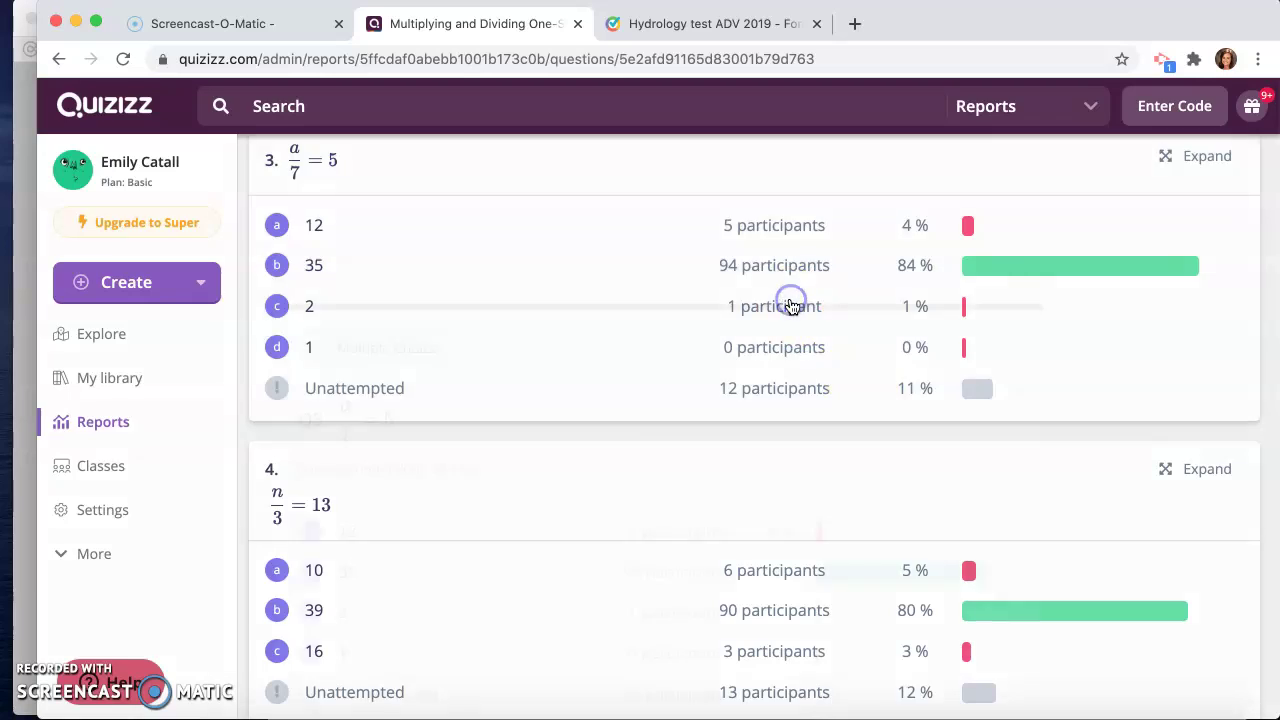
pyautogui.scroll(-2, 468, 584)
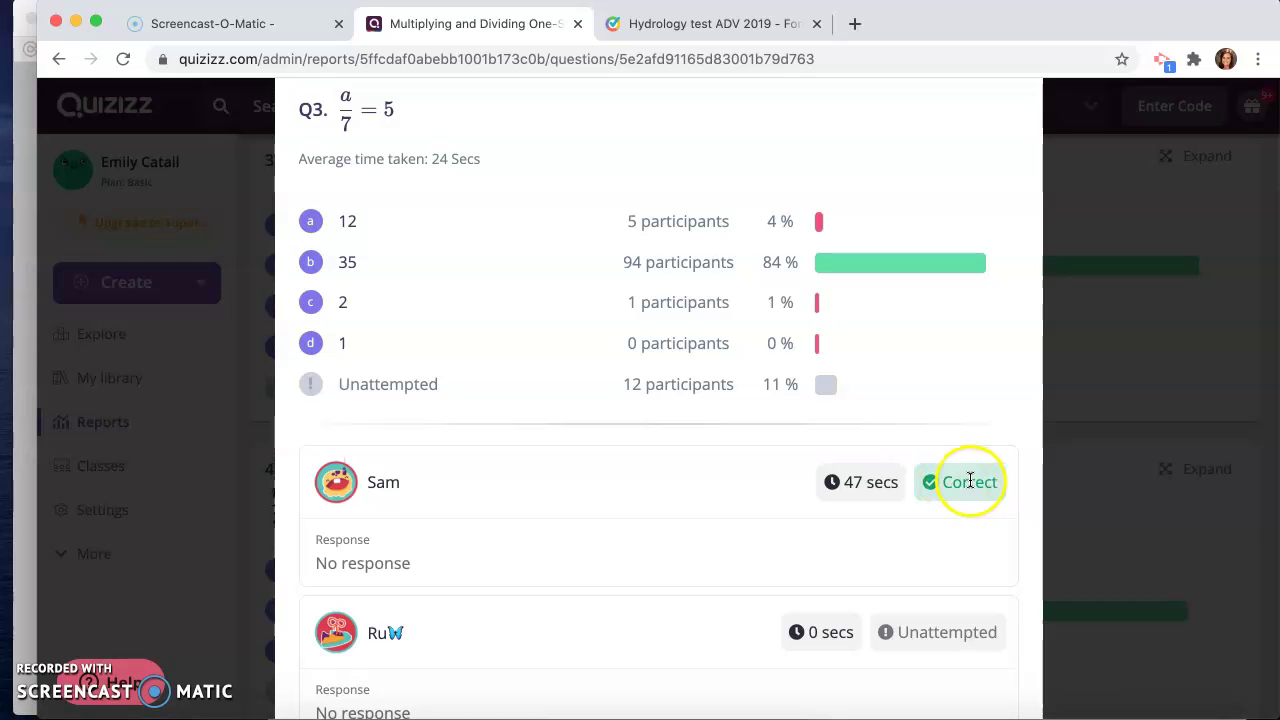
pyautogui.scroll(-5, 969, 484)
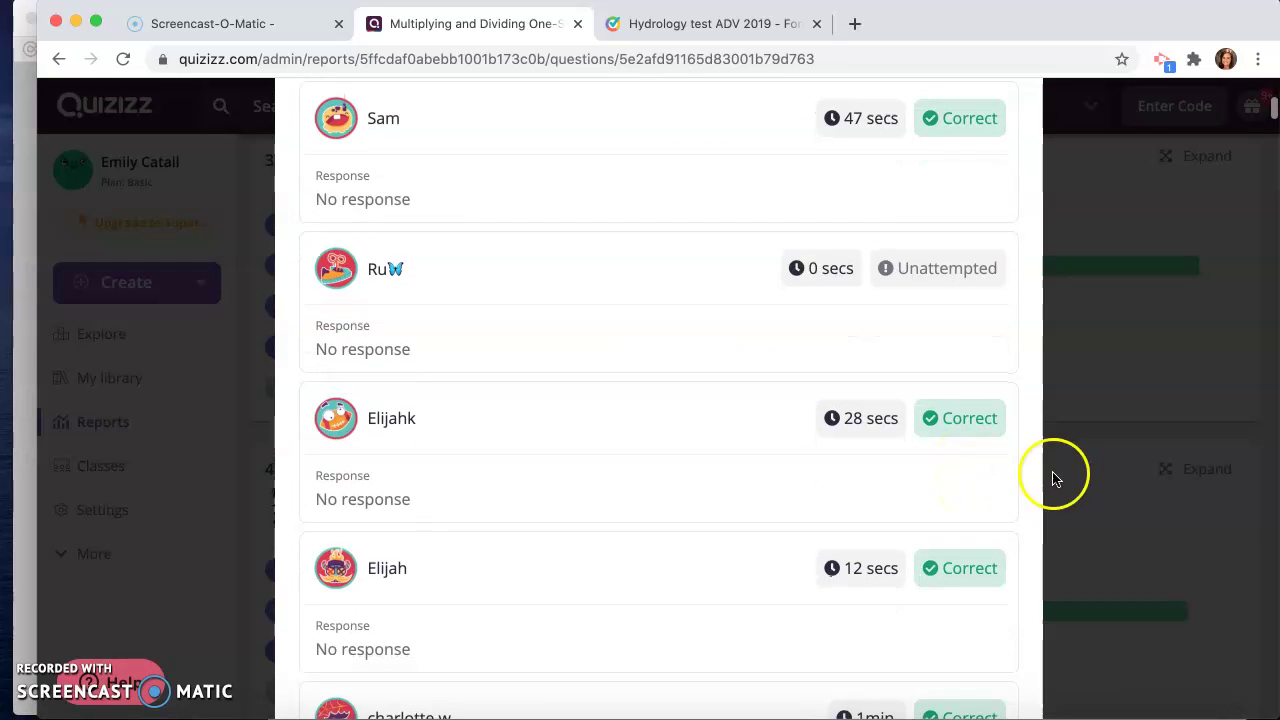
pyautogui.click(1077, 471)
# - Switch the report to its participants and open the record of the student with six attempts
pyautogui.scroll(10, 640, 274)
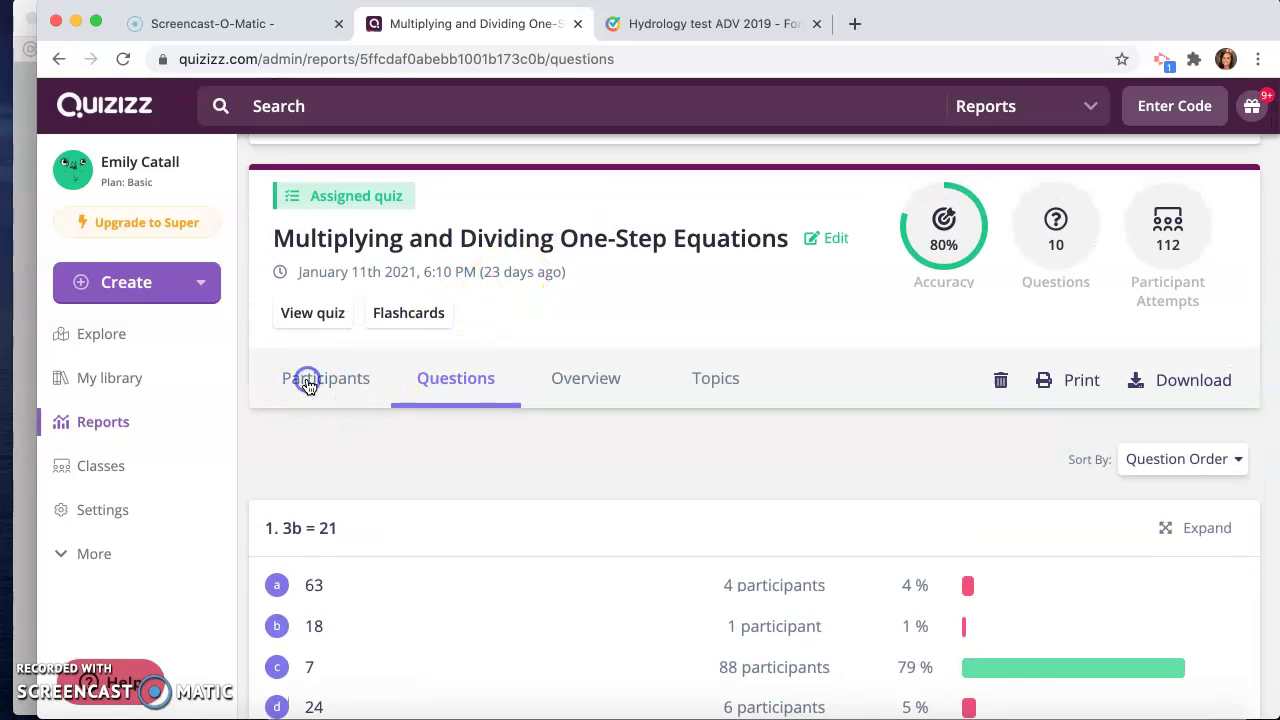
pyautogui.click(308, 385)
pyautogui.scroll(-2, 537, 530)
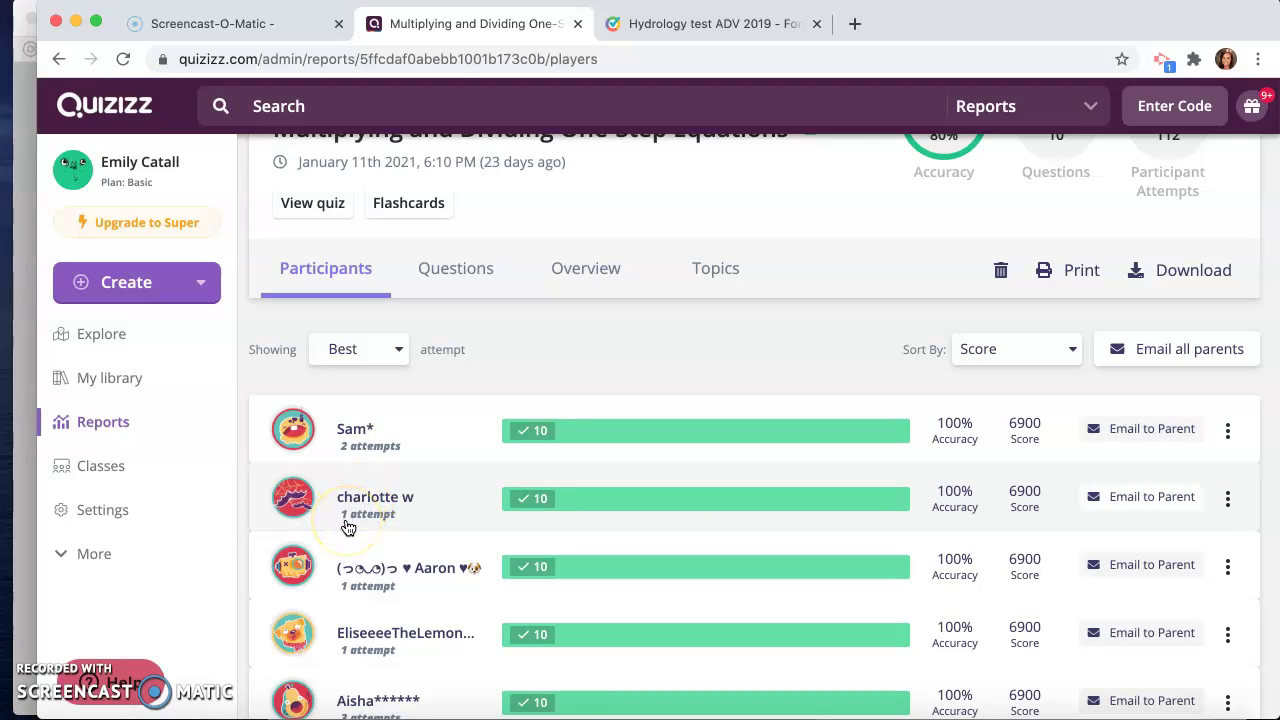
pyautogui.scroll(-5, 348, 527)
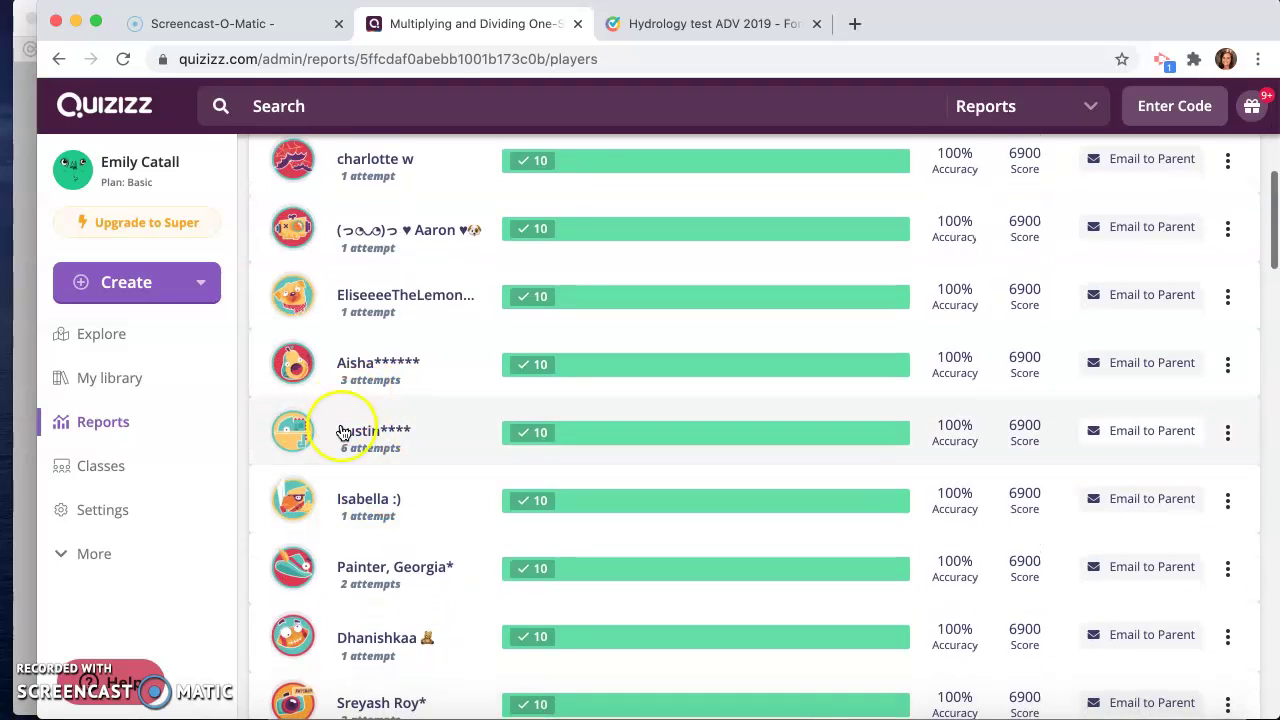
pyautogui.click(372, 449)
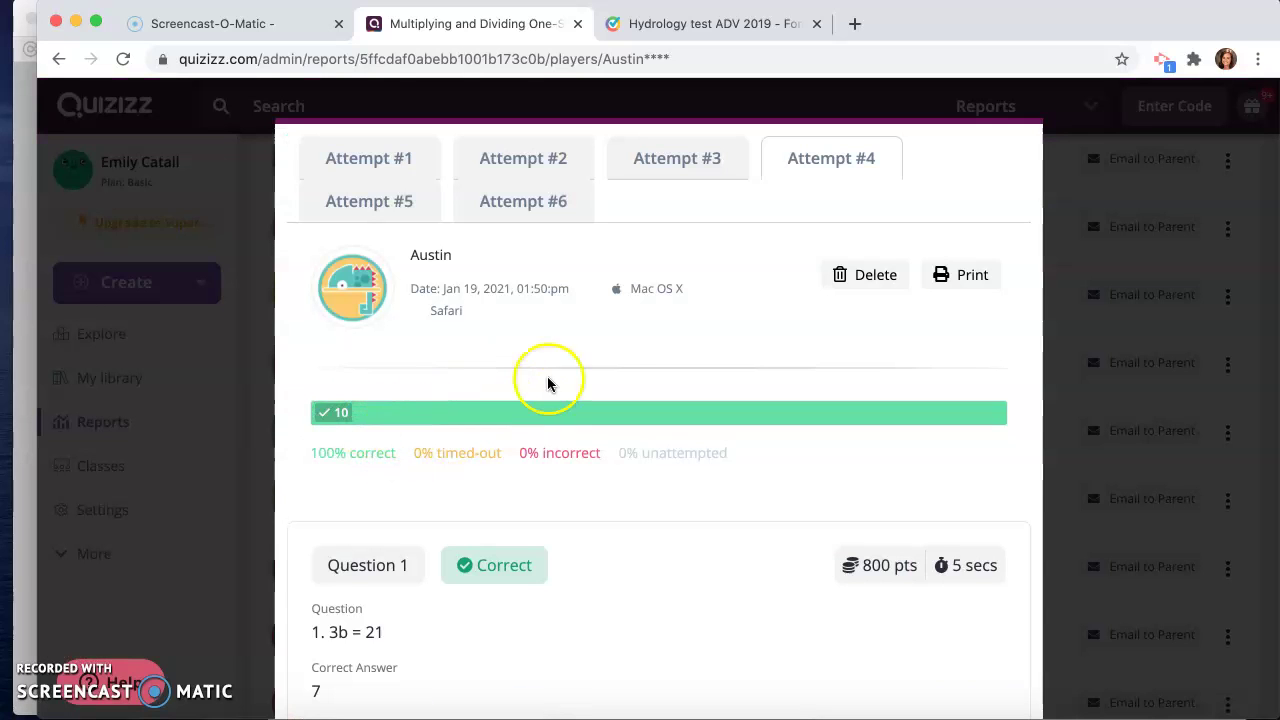
# - Compare the student's results across attempts 1 to 6 and close the student's record
pyautogui.click(653, 165)
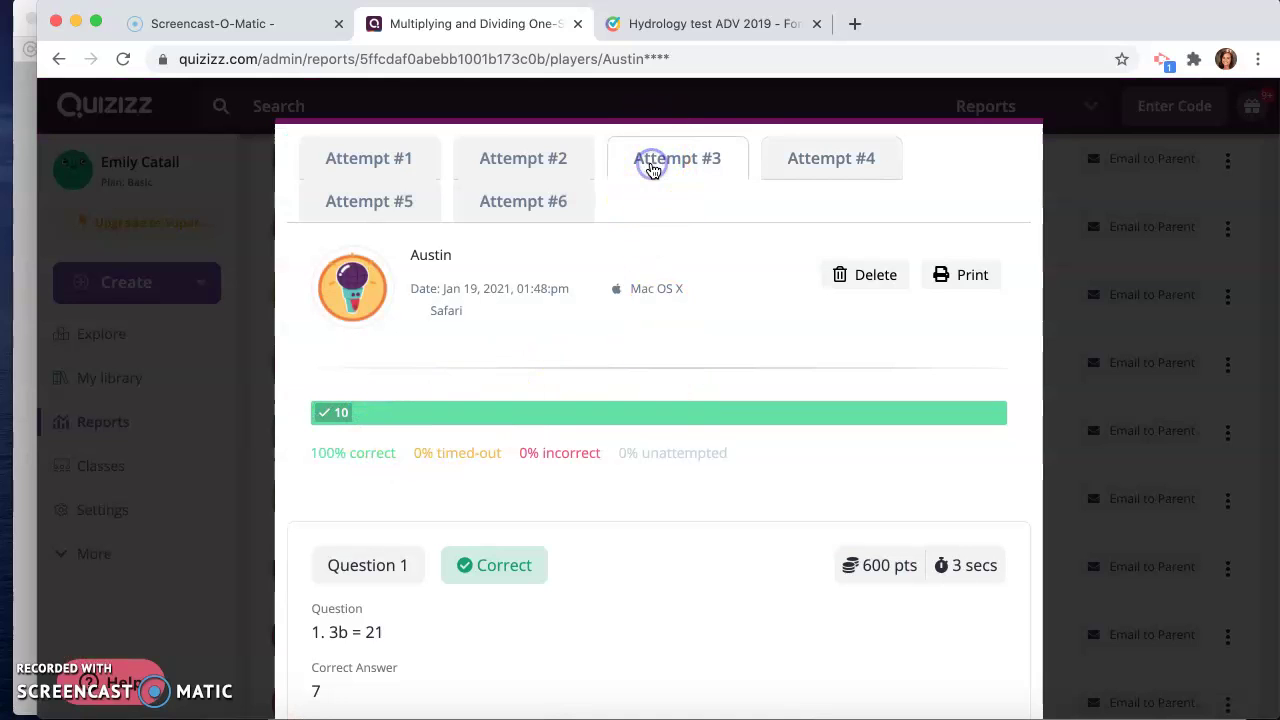
pyautogui.click(535, 199)
pyautogui.click(530, 170)
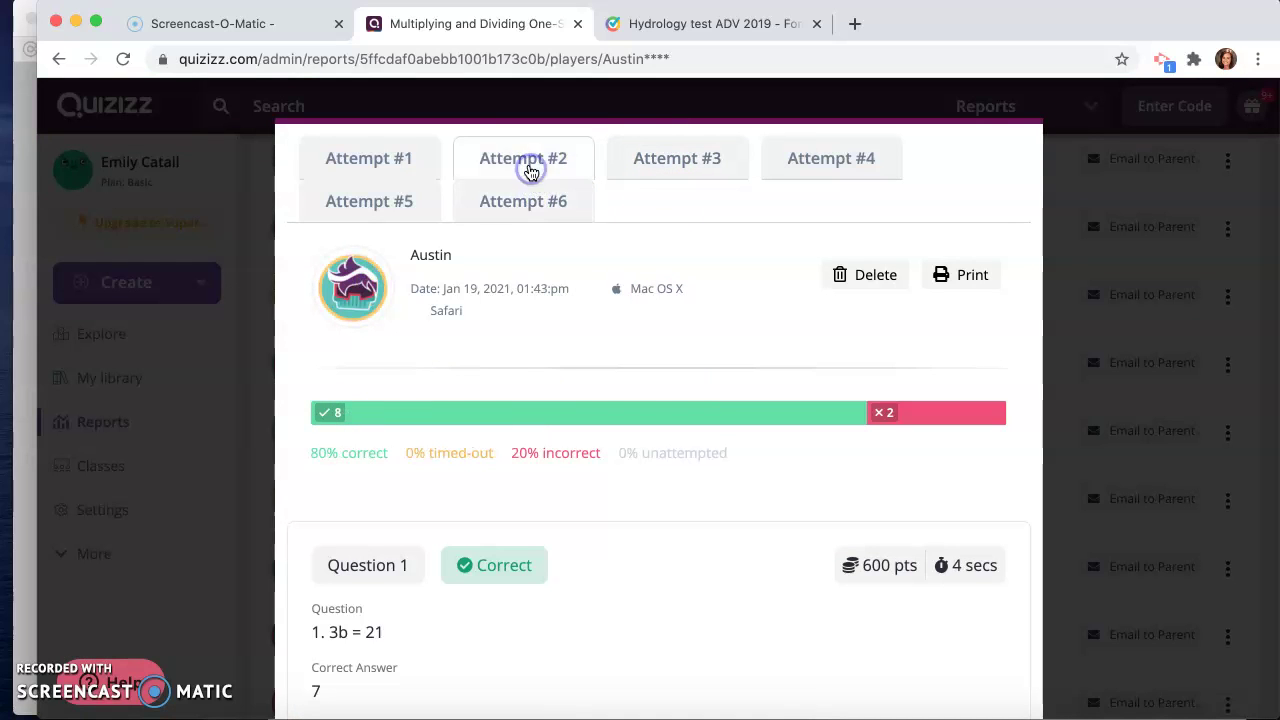
pyautogui.click(408, 168)
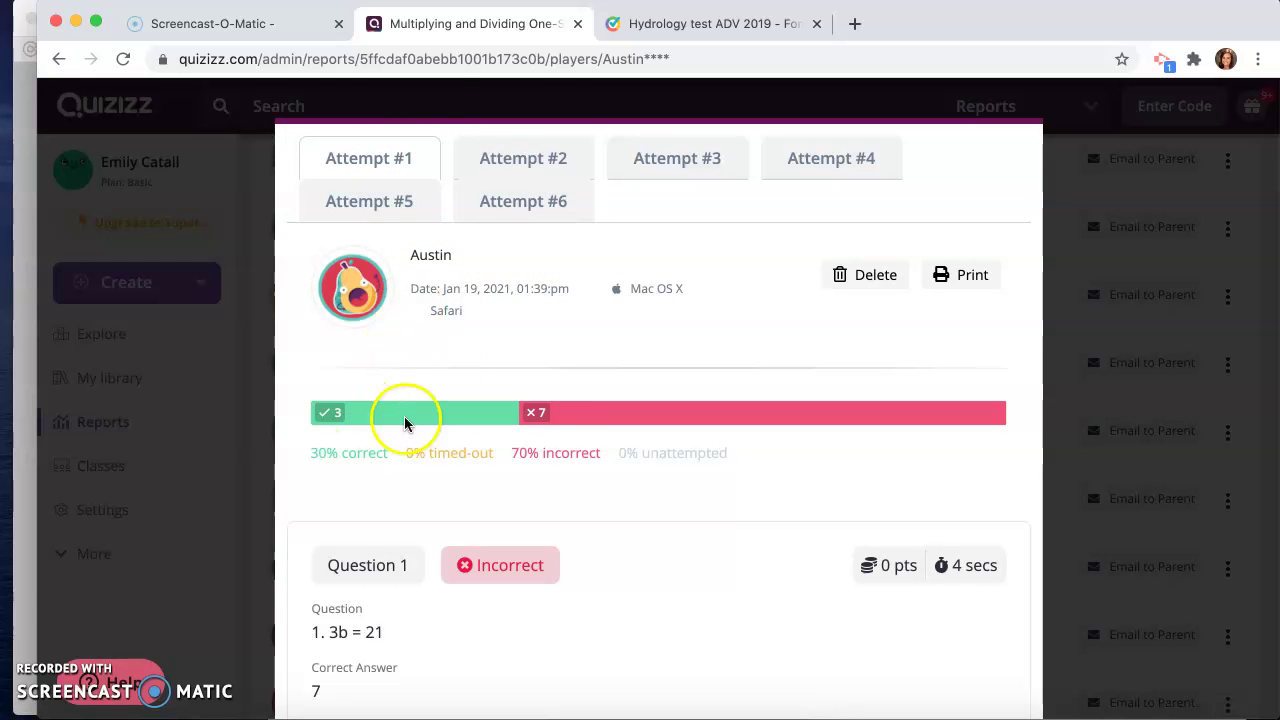
pyautogui.click(568, 155)
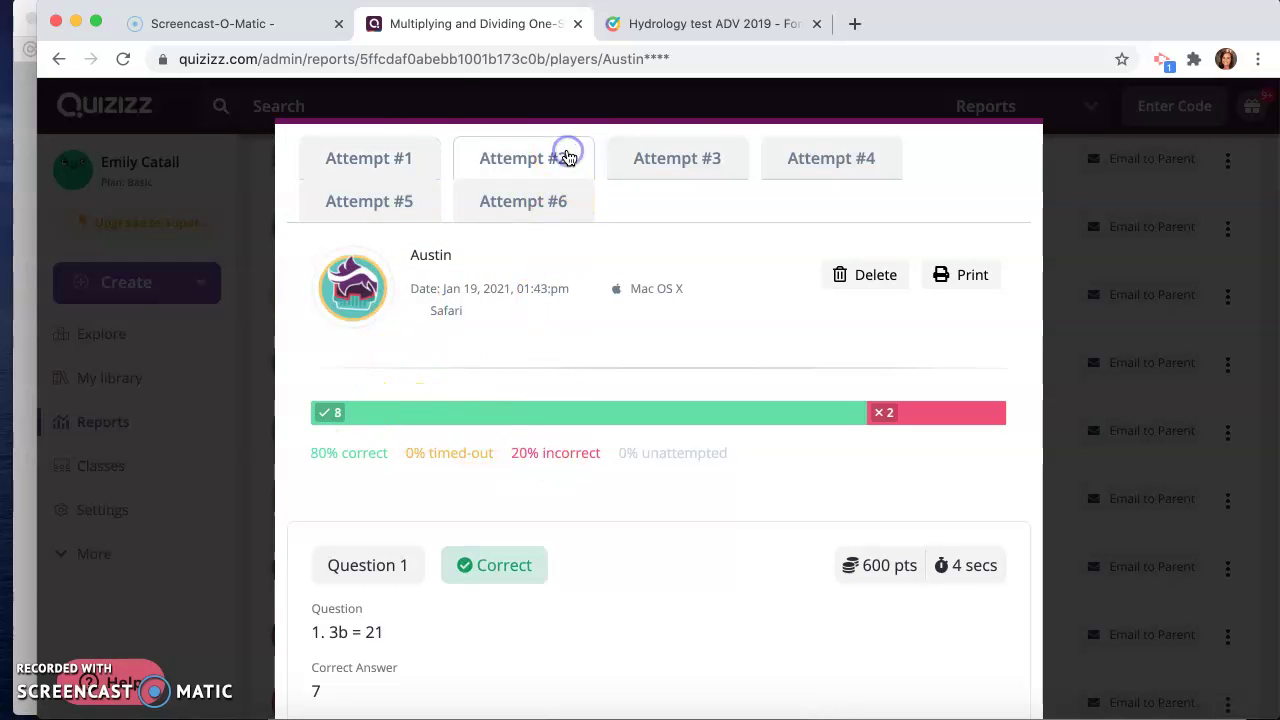
pyautogui.click(709, 168)
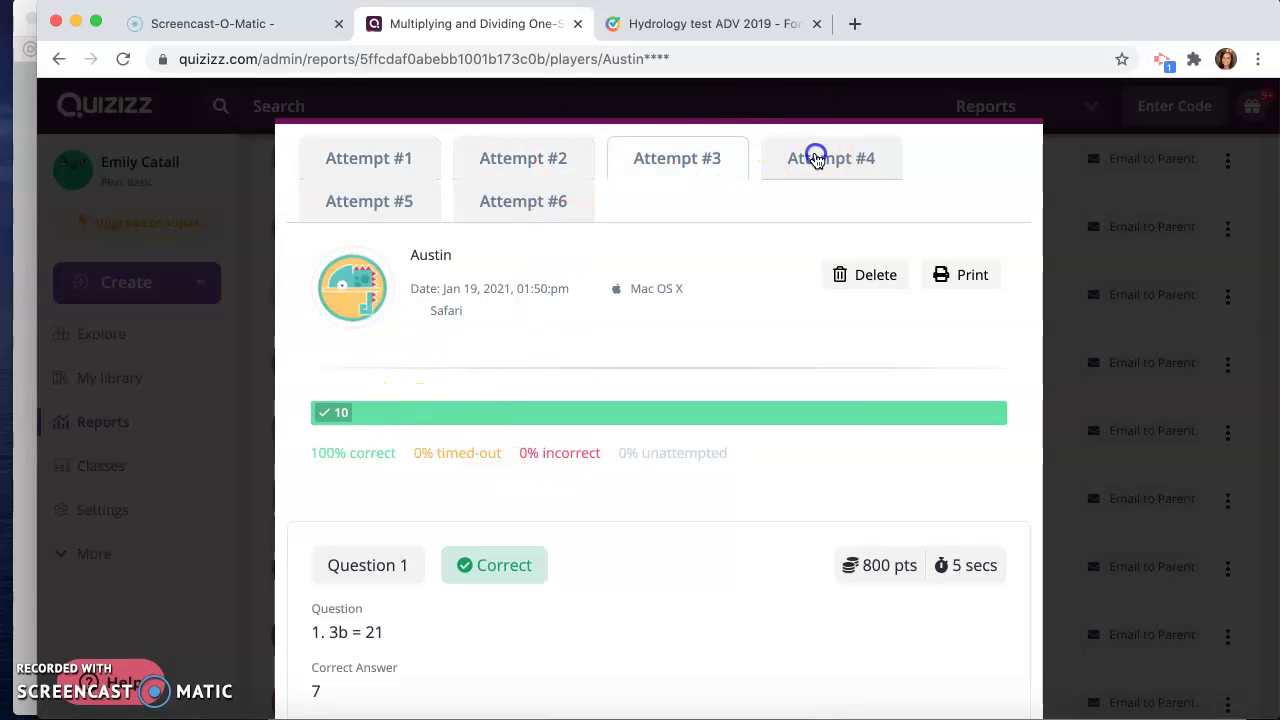
pyautogui.click(814, 158)
pyautogui.click(383, 203)
pyautogui.click(530, 202)
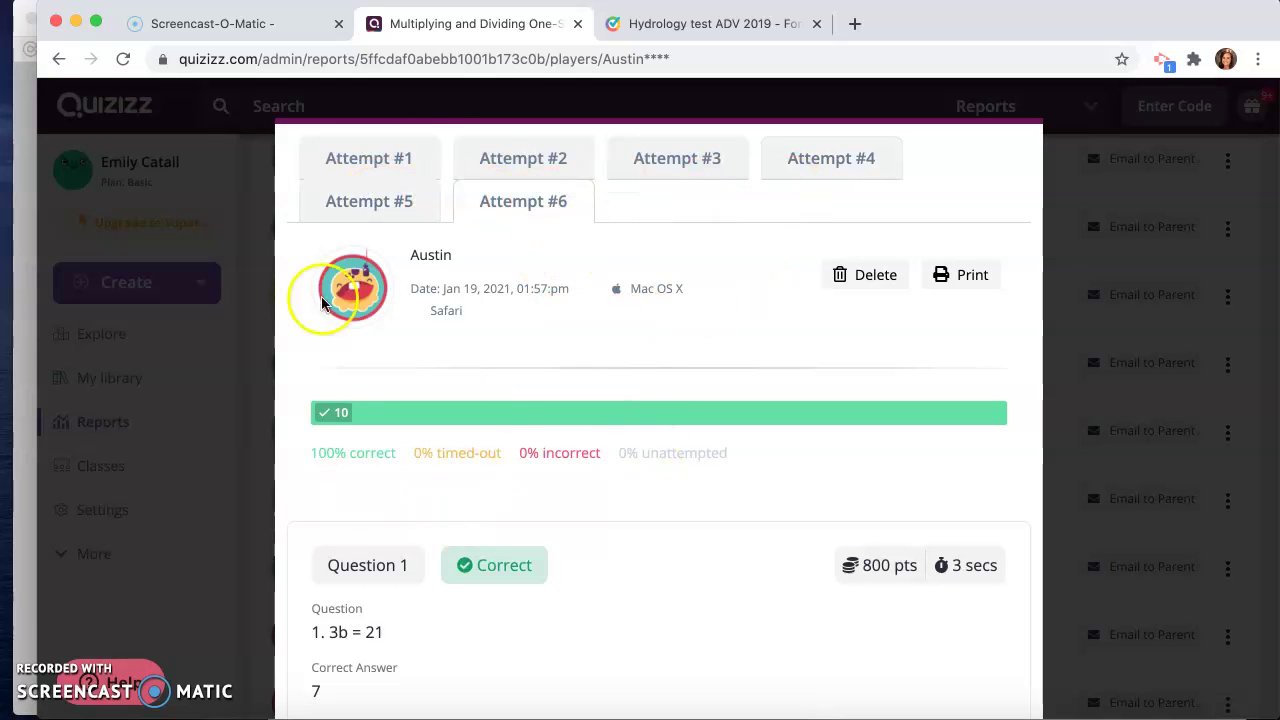
pyautogui.click(1080, 329)
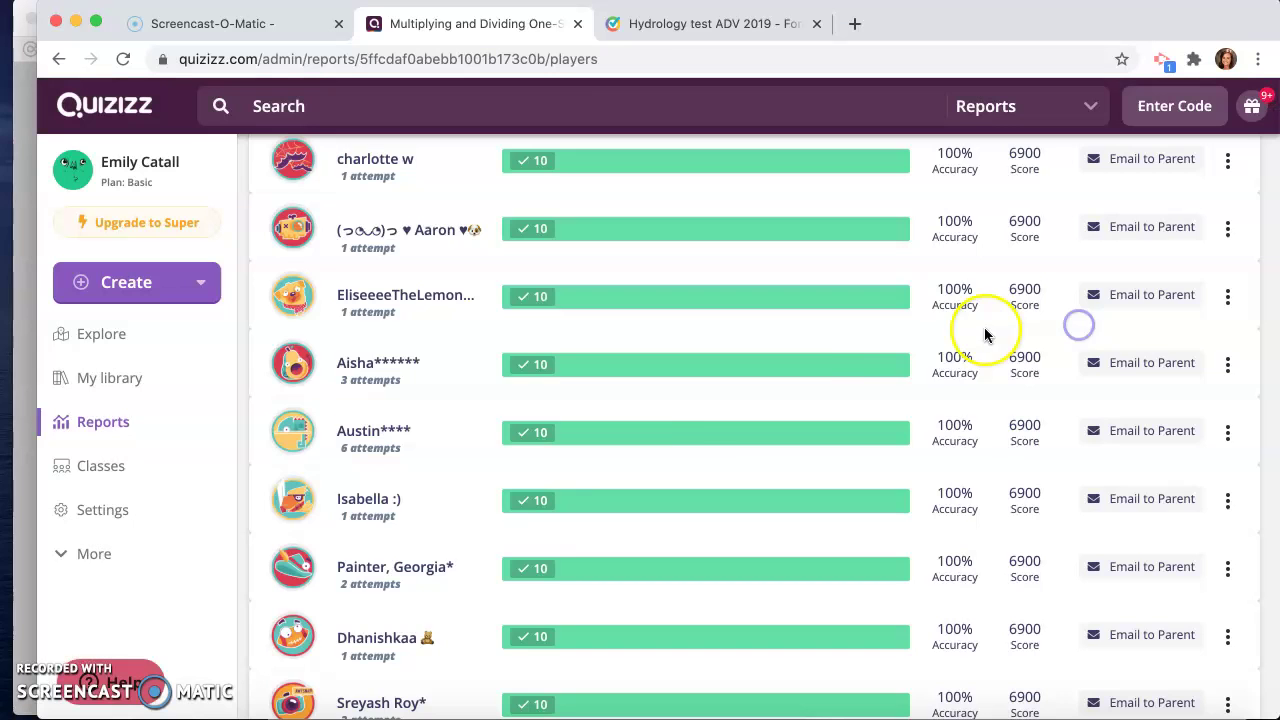
# - Open the record of a low-scoring participant with a single attempt, review the result of each question, and close it
pyautogui.scroll(-6, 560, 517)
pyautogui.scroll(-20, 562, 519)
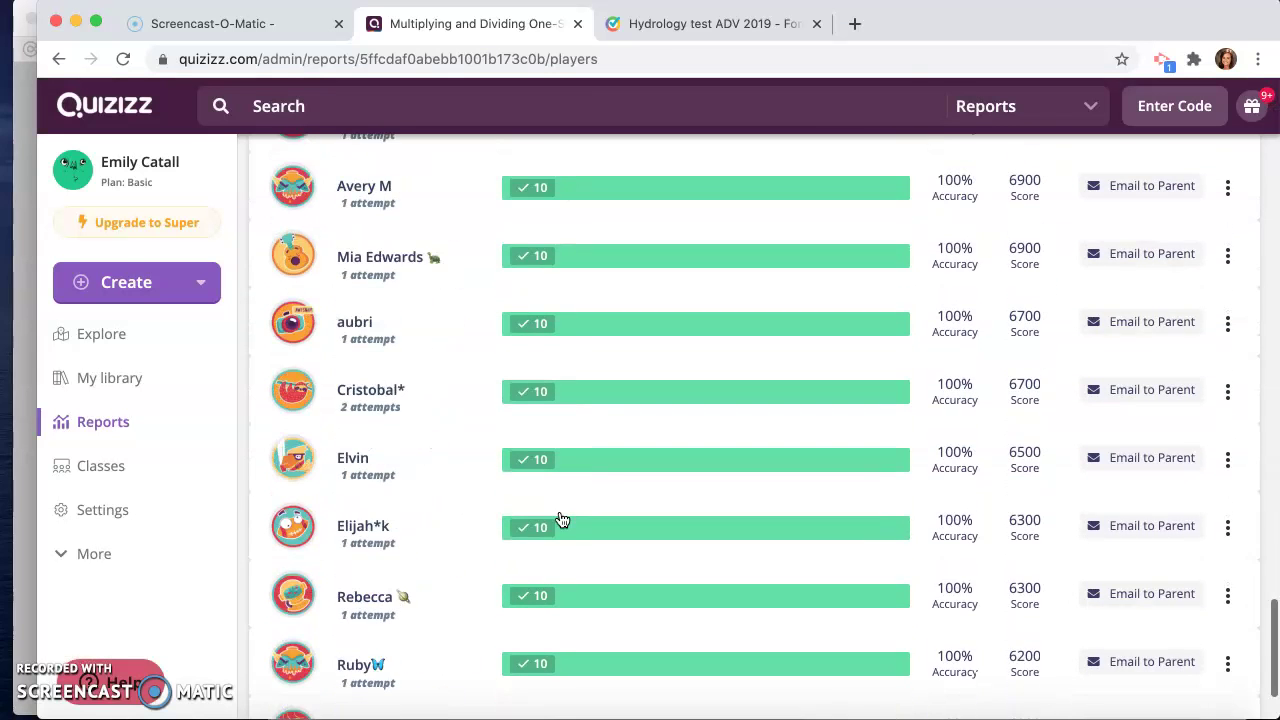
pyautogui.scroll(15, 562, 519)
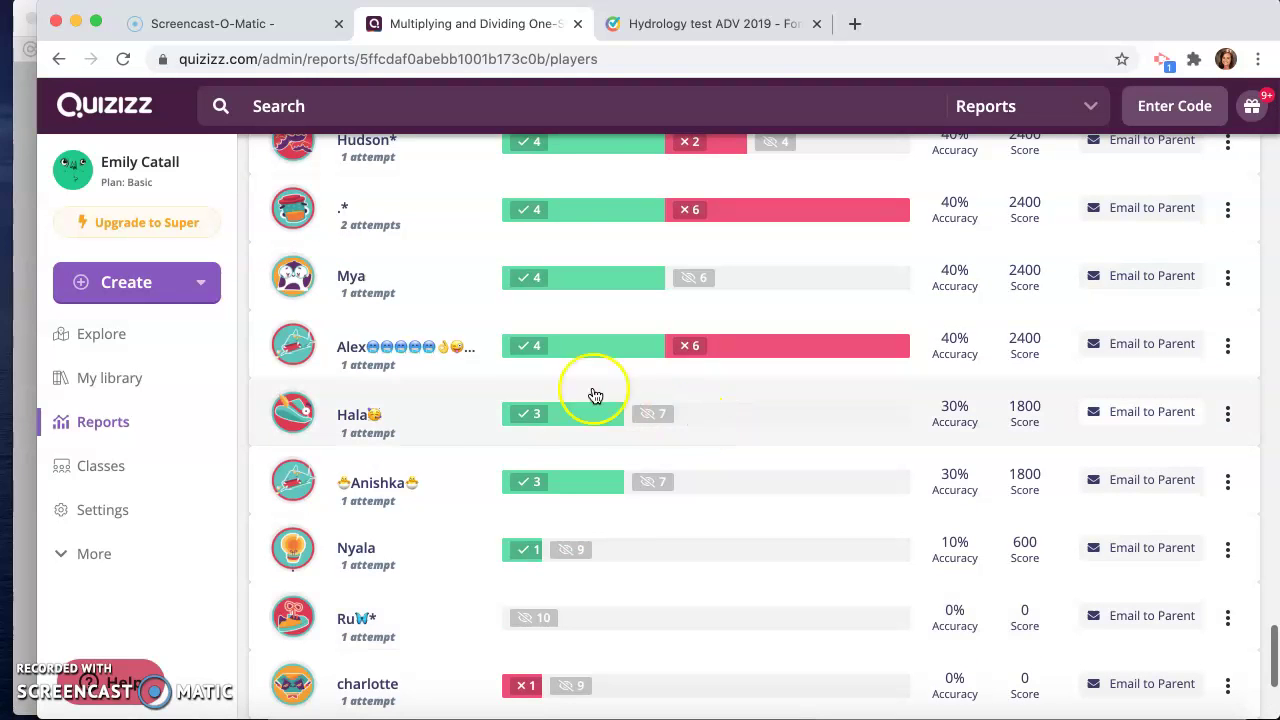
pyautogui.click(491, 347)
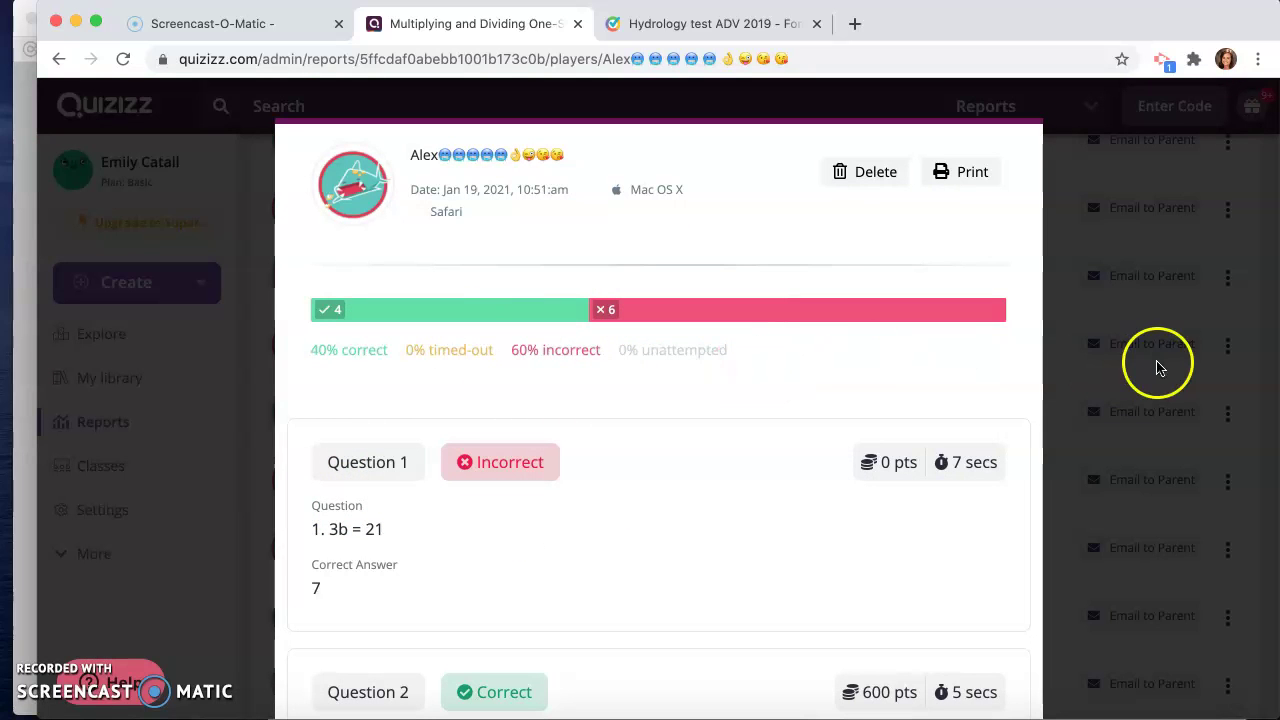
pyautogui.scroll(-3, 628, 477)
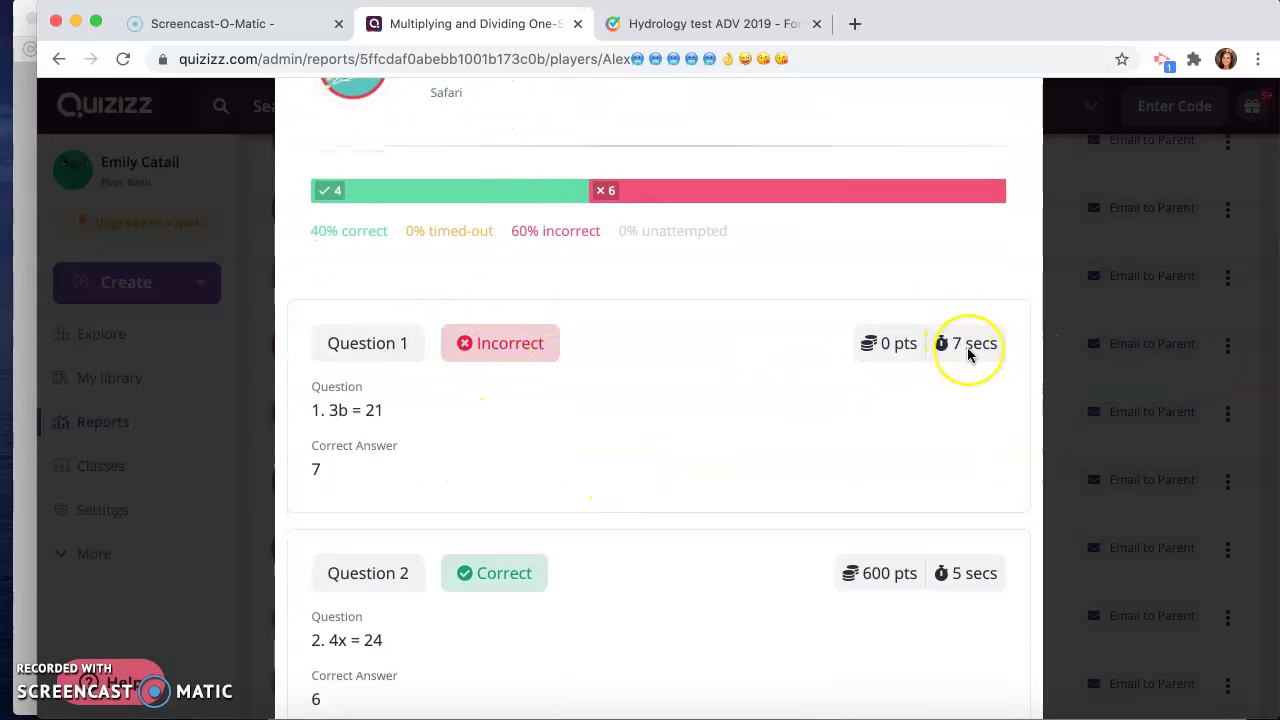
pyautogui.scroll(-15, 968, 353)
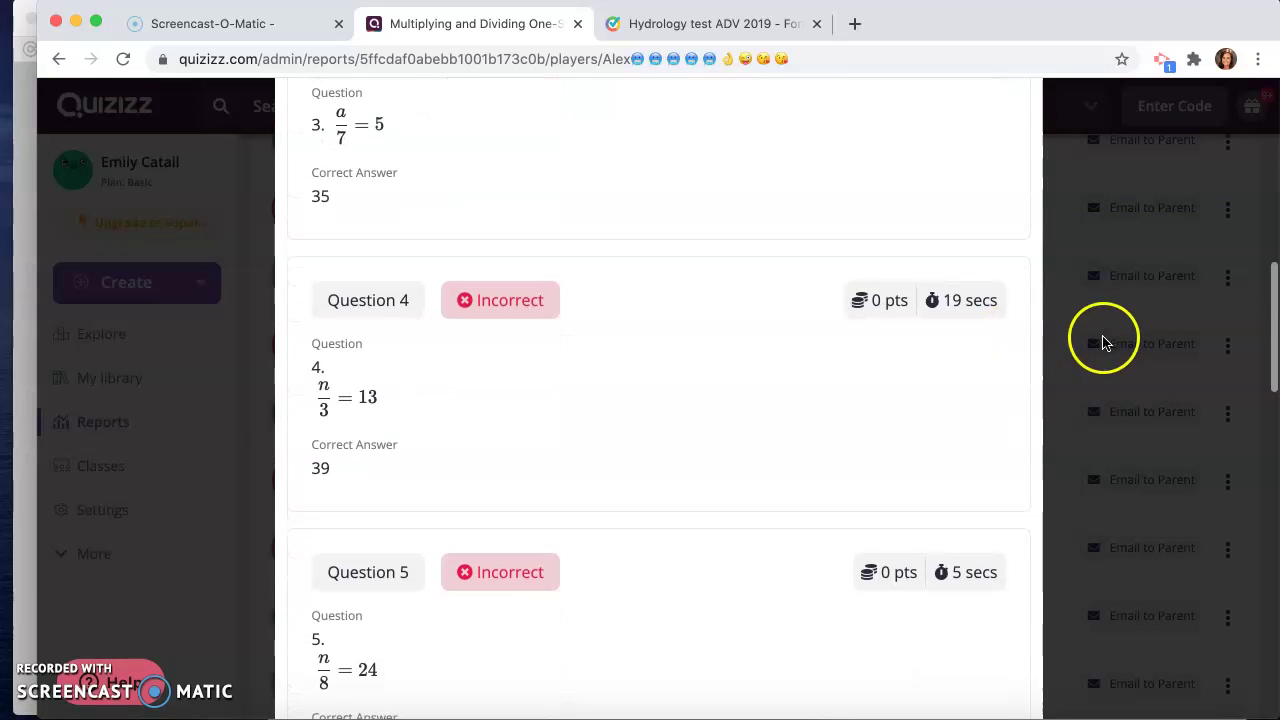
pyautogui.click(1104, 343)
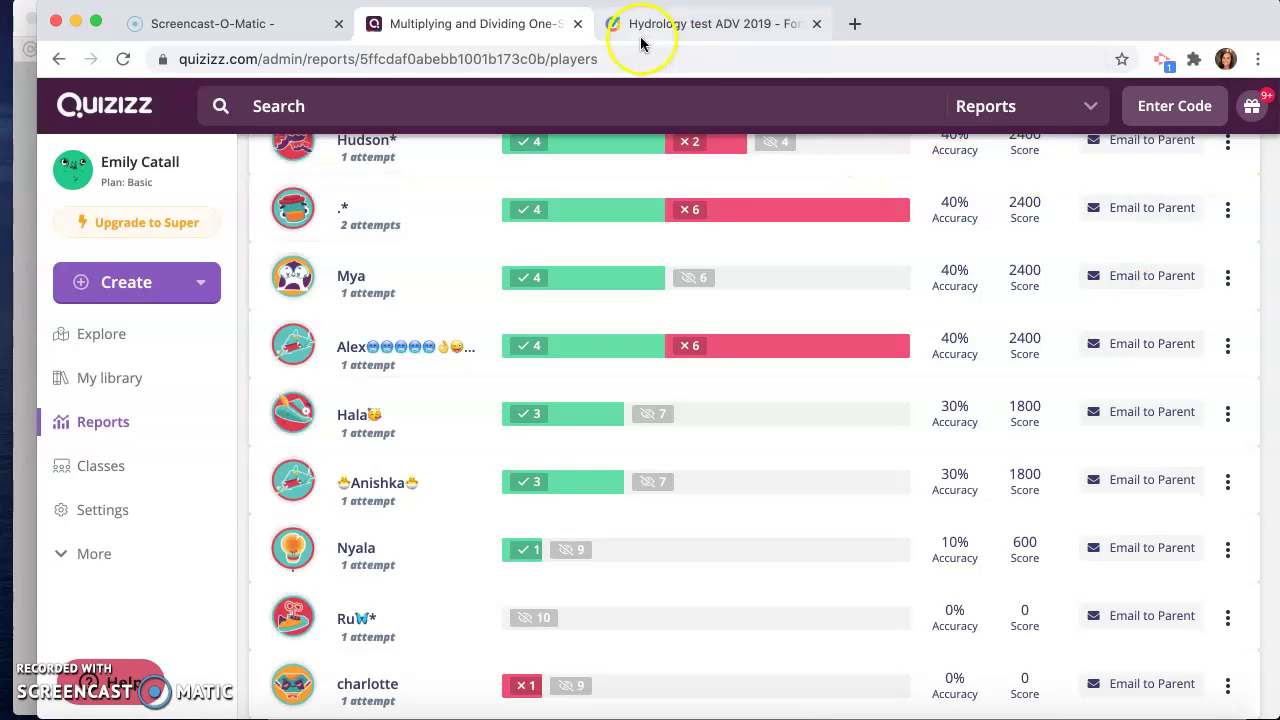
# - Switch to the Hydrology test ADV 2019 responses in GoFormative and examine the 3rd period results through question 39
pyautogui.click(700, 23)
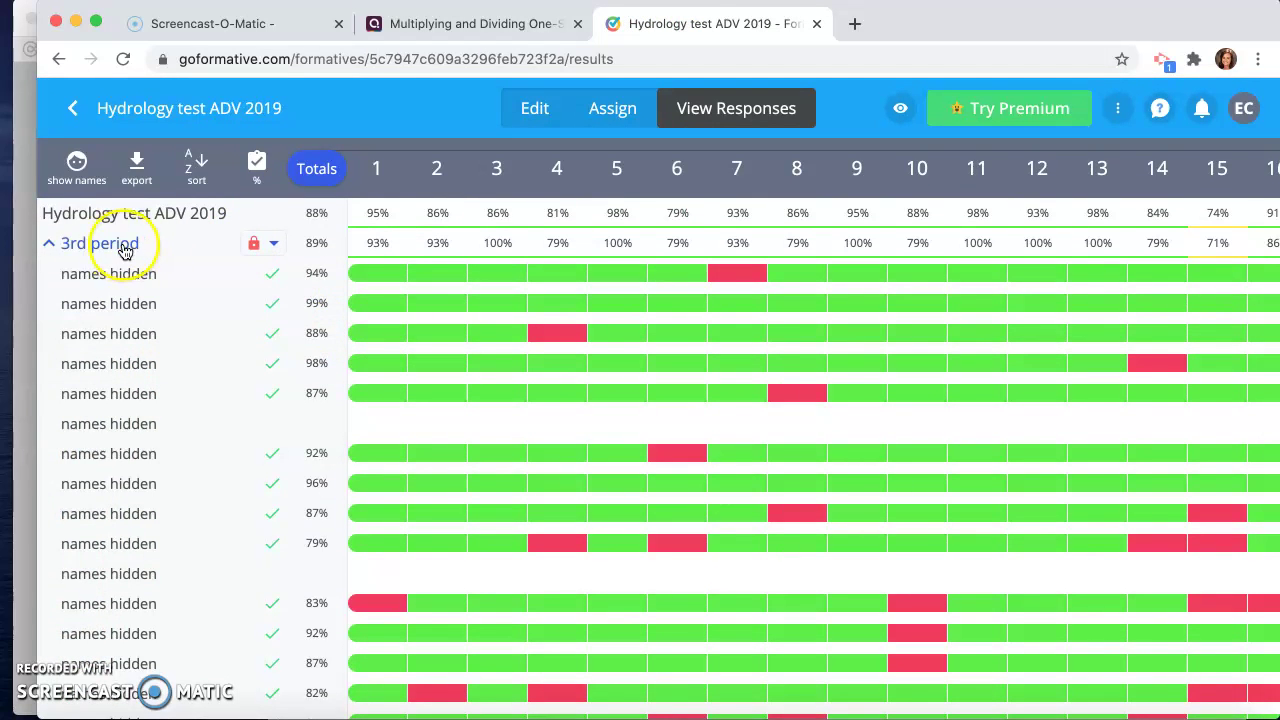
pyautogui.hscroll(1, 751, 276)
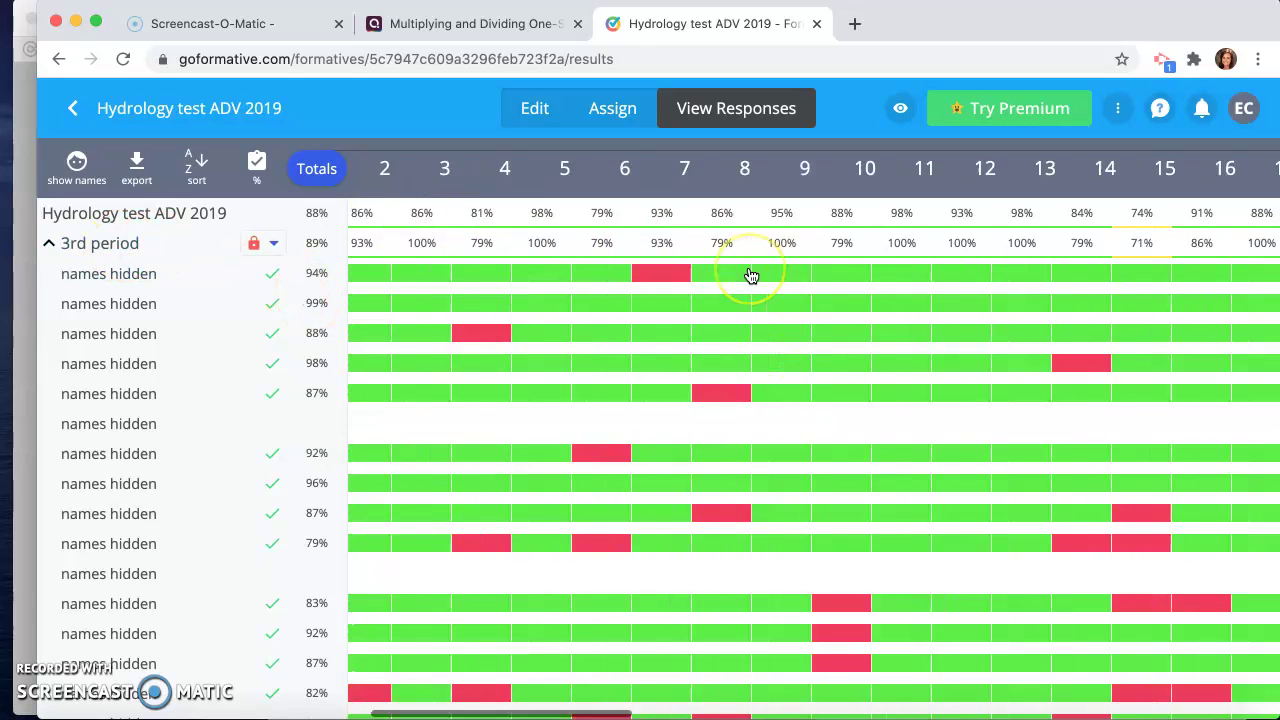
pyautogui.hscroll(4, 751, 276)
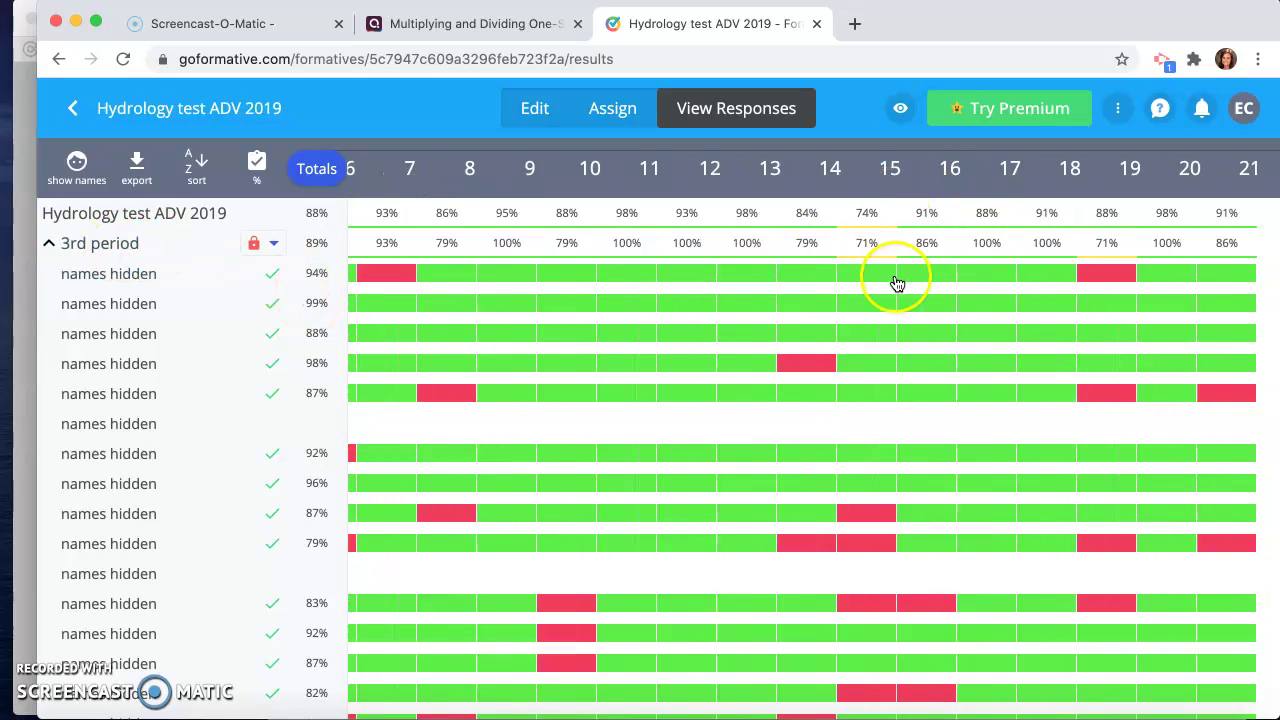
pyautogui.hscroll(5, 897, 283)
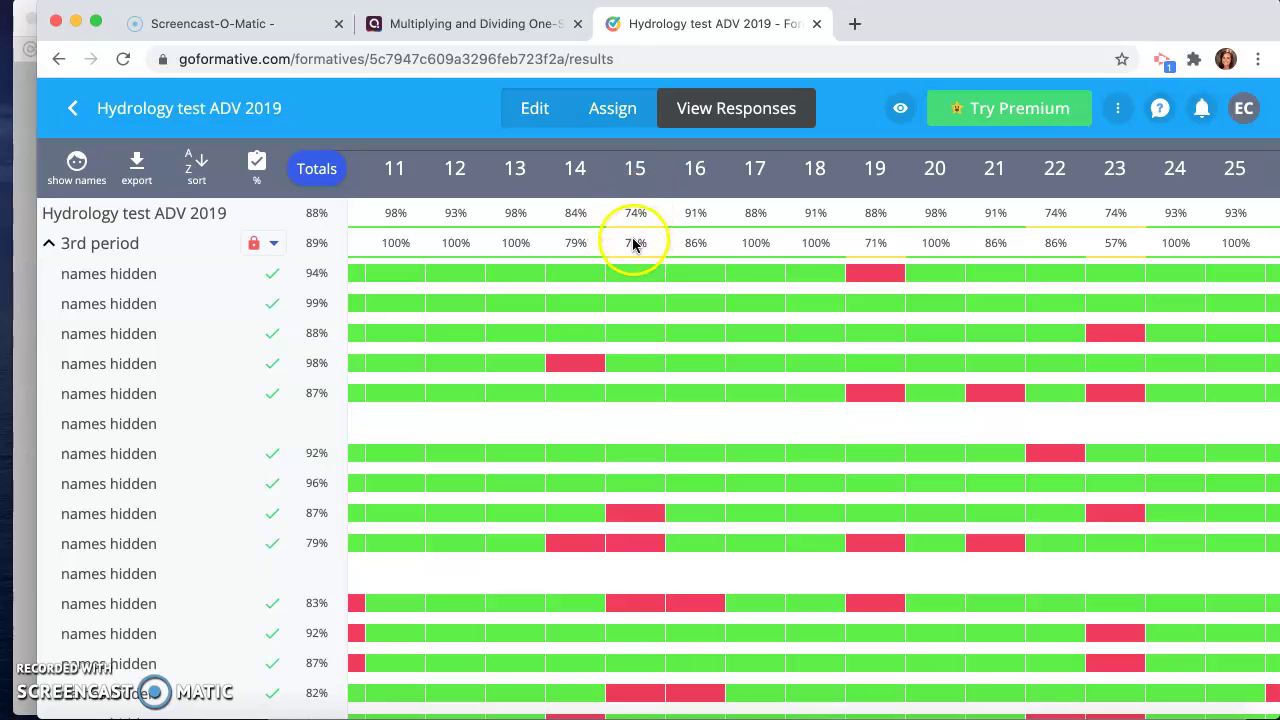
pyautogui.hscroll(8, 640, 250)
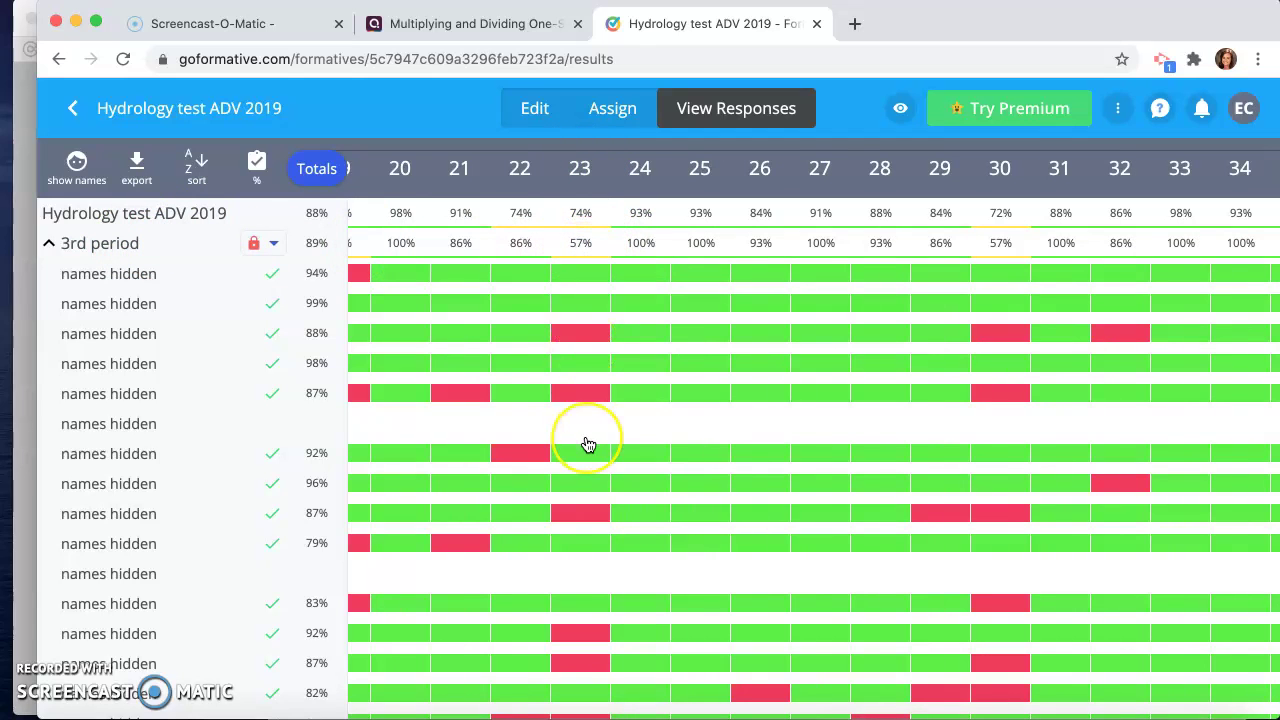
pyautogui.scroll(-5, 586, 440)
pyautogui.scroll(5, 586, 446)
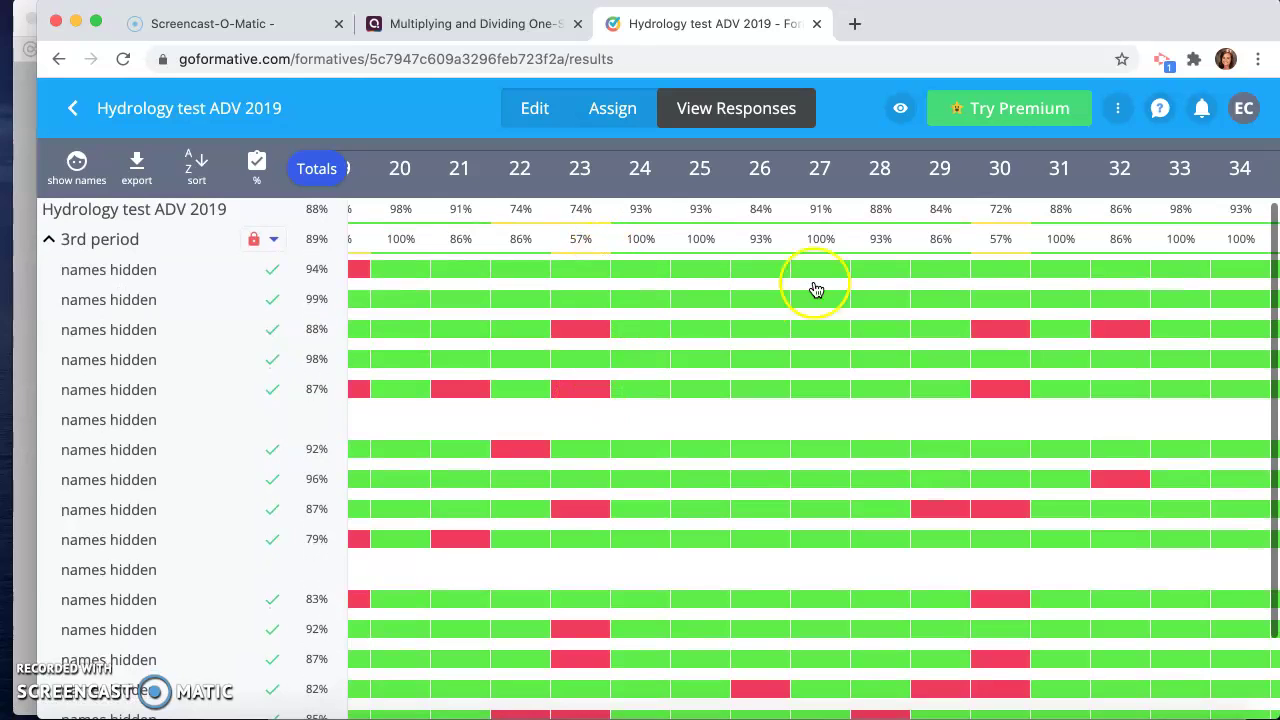
pyautogui.hscroll(3, 920, 243)
pyautogui.hscroll(2, 927, 240)
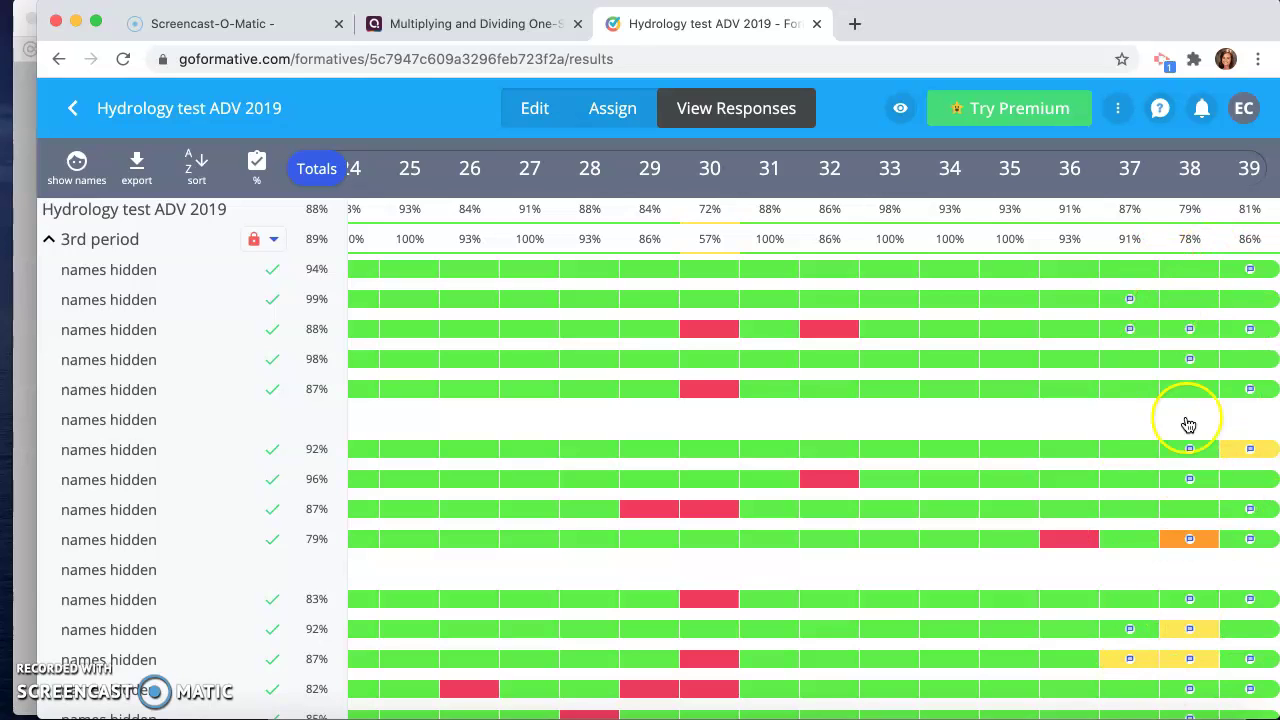
# - Set the score of the fourth listed student's question 38 response to 1.5 of 2 points and close the response
pyautogui.click(1188, 362)
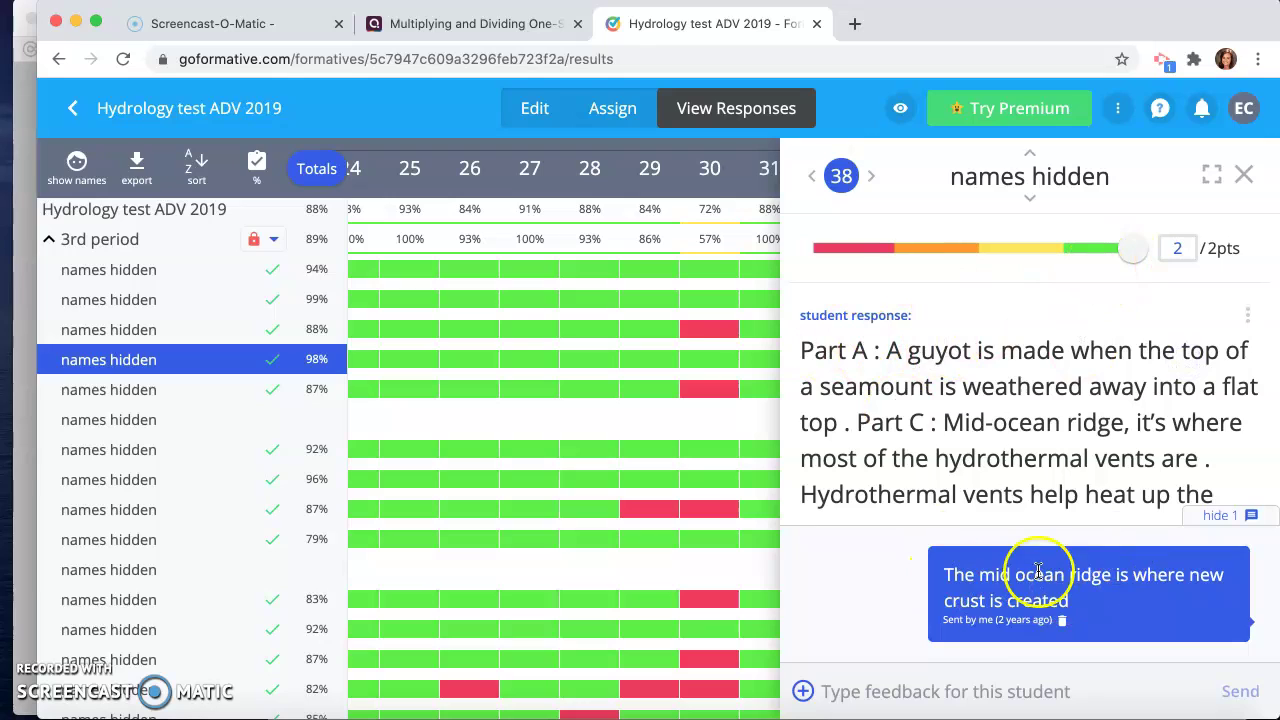
pyautogui.moveTo(1130, 250); pyautogui.dragTo(1192, 243)
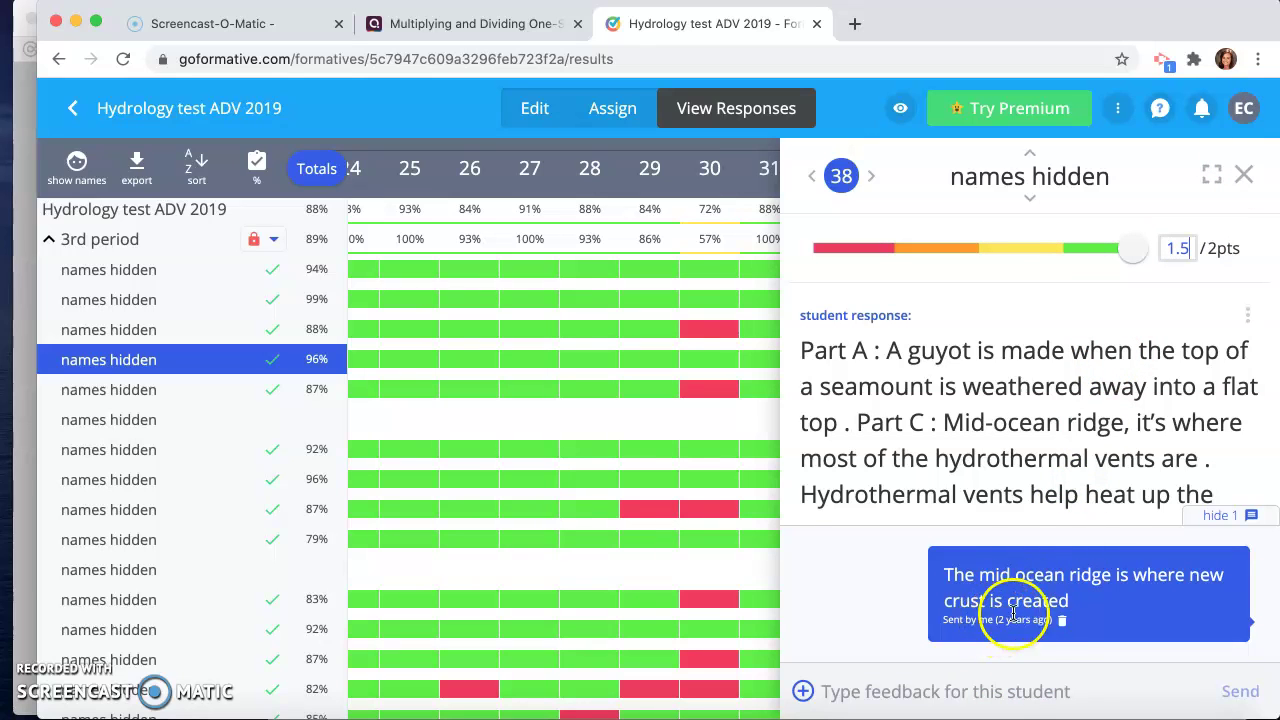
pyautogui.click(1240, 178)
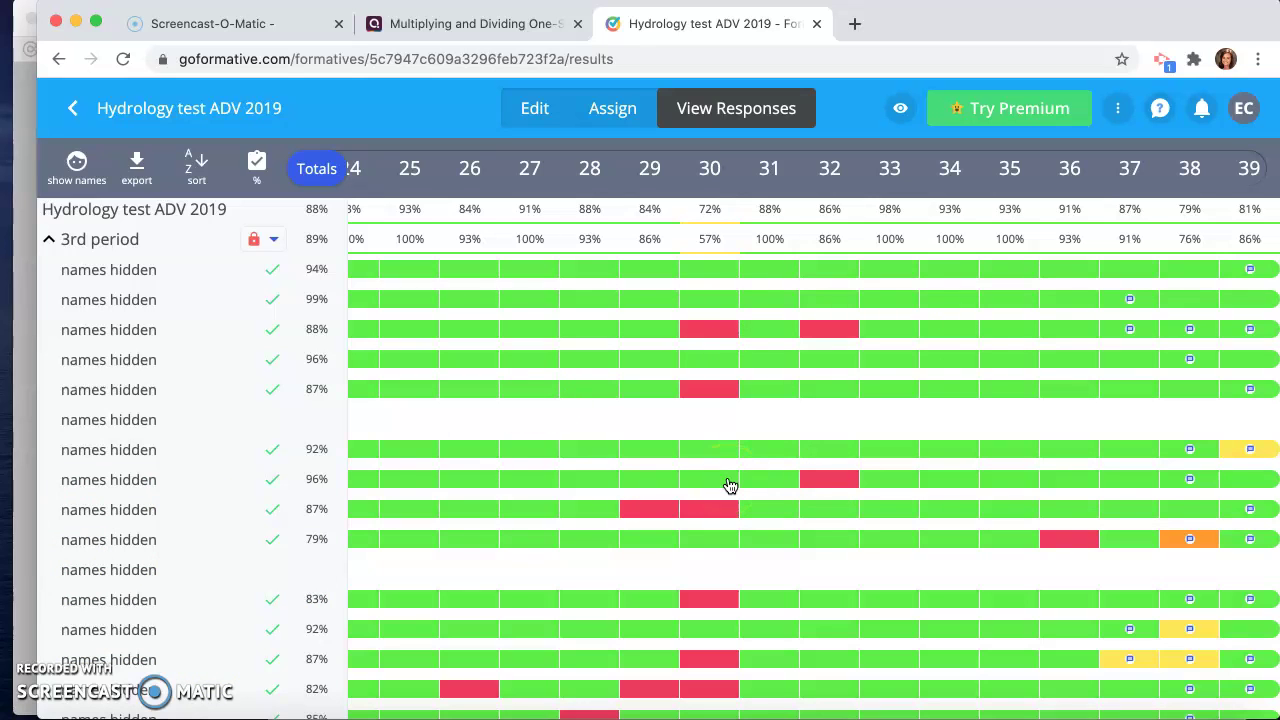
# - Review the 3rd period results grid again from question 1 through question 39
pyautogui.hscroll(-7, 414, 391)
pyautogui.hscroll(-15, 639, 462)
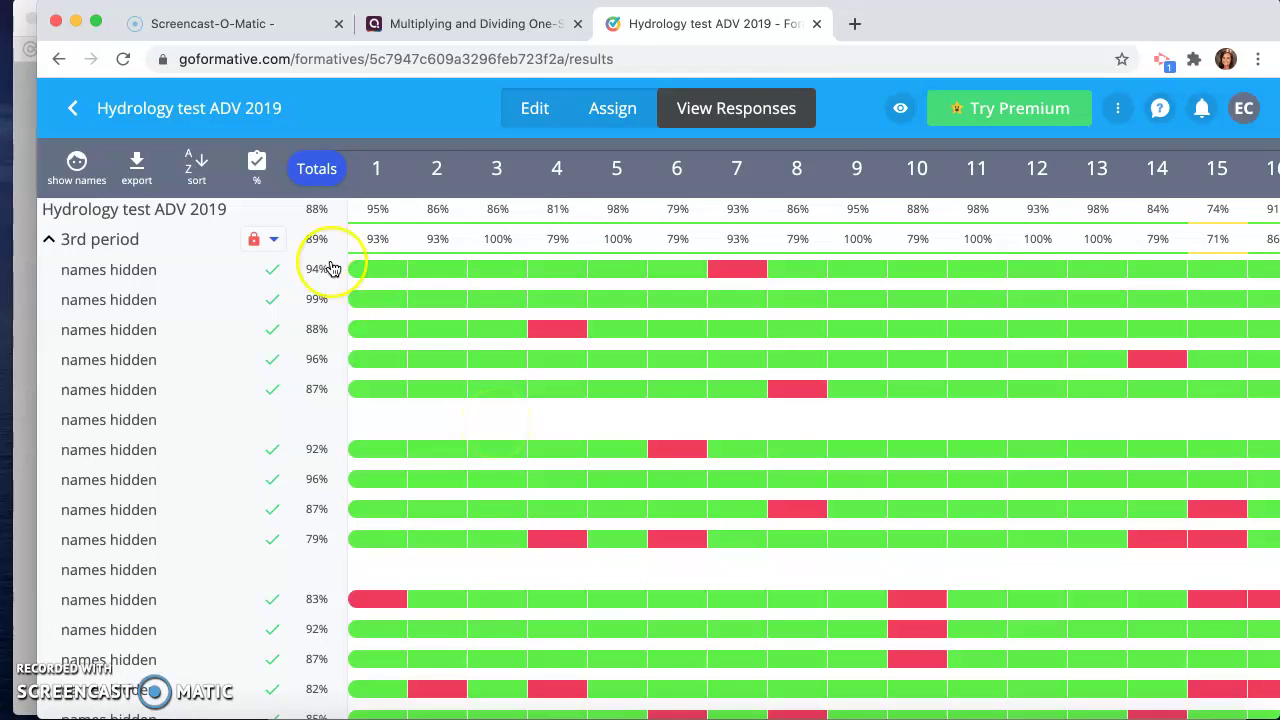
pyautogui.hscroll(5, 1046, 463)
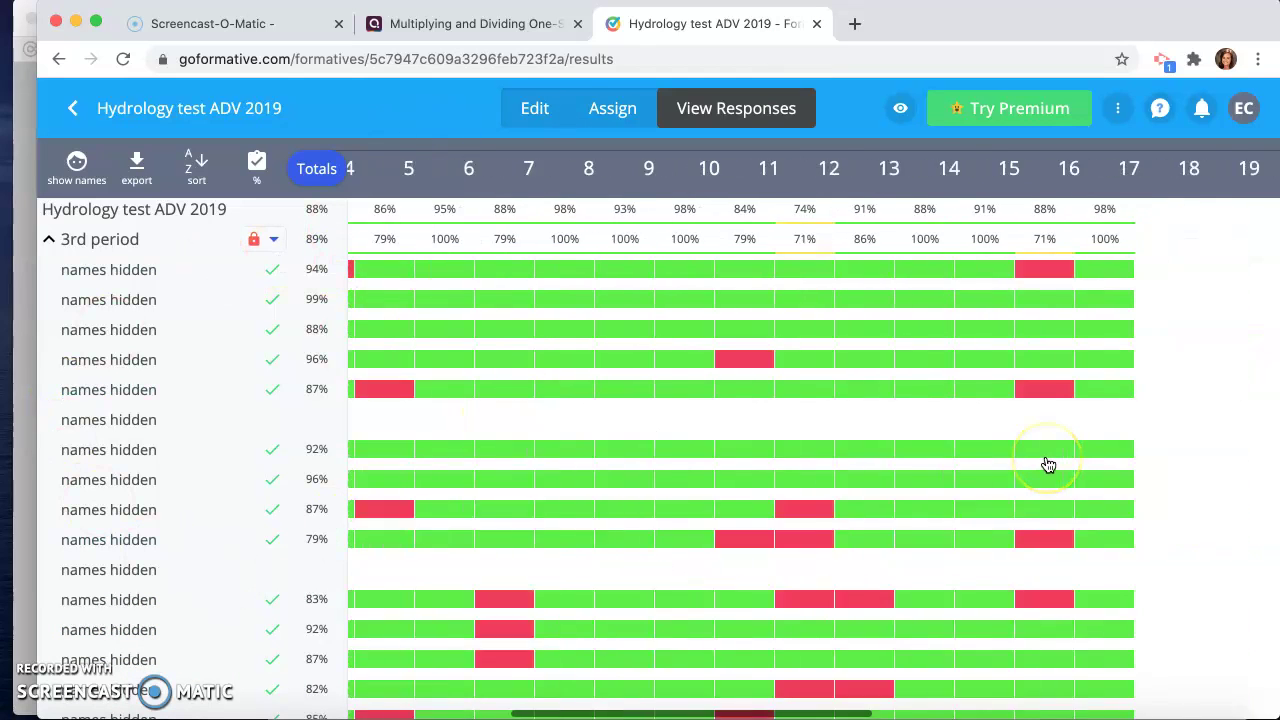
pyautogui.hscroll(15, 1046, 463)
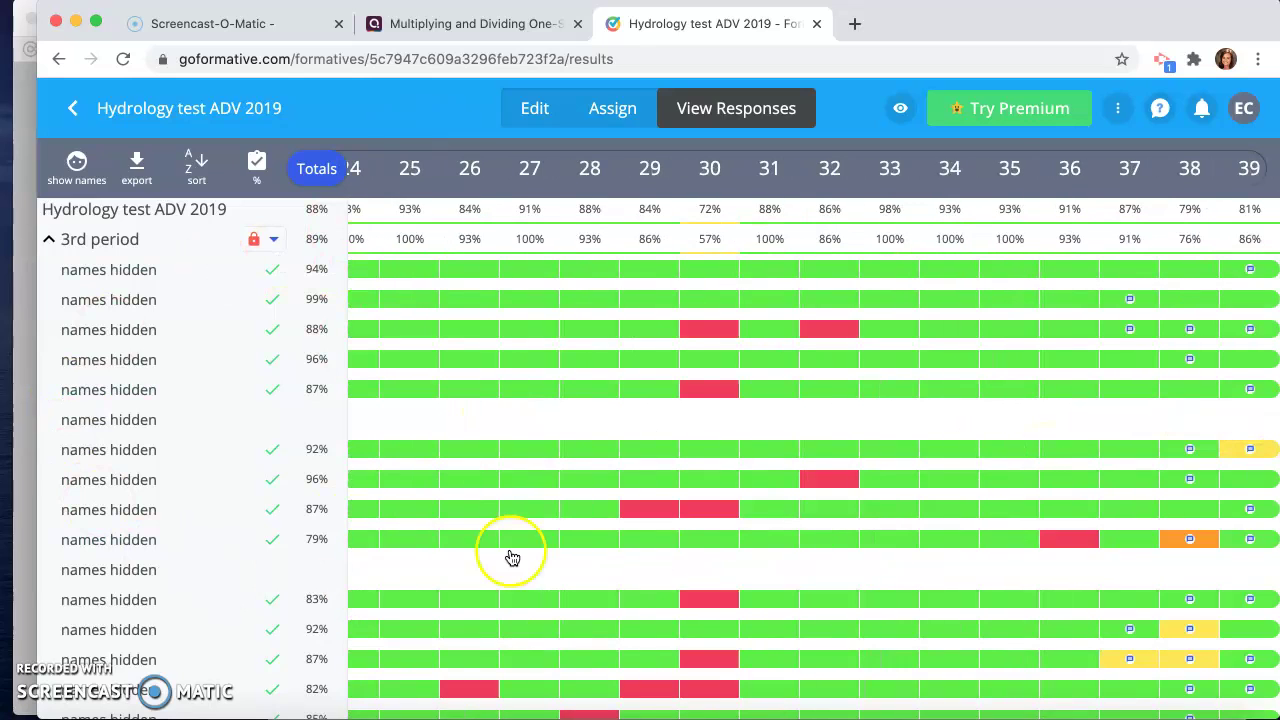